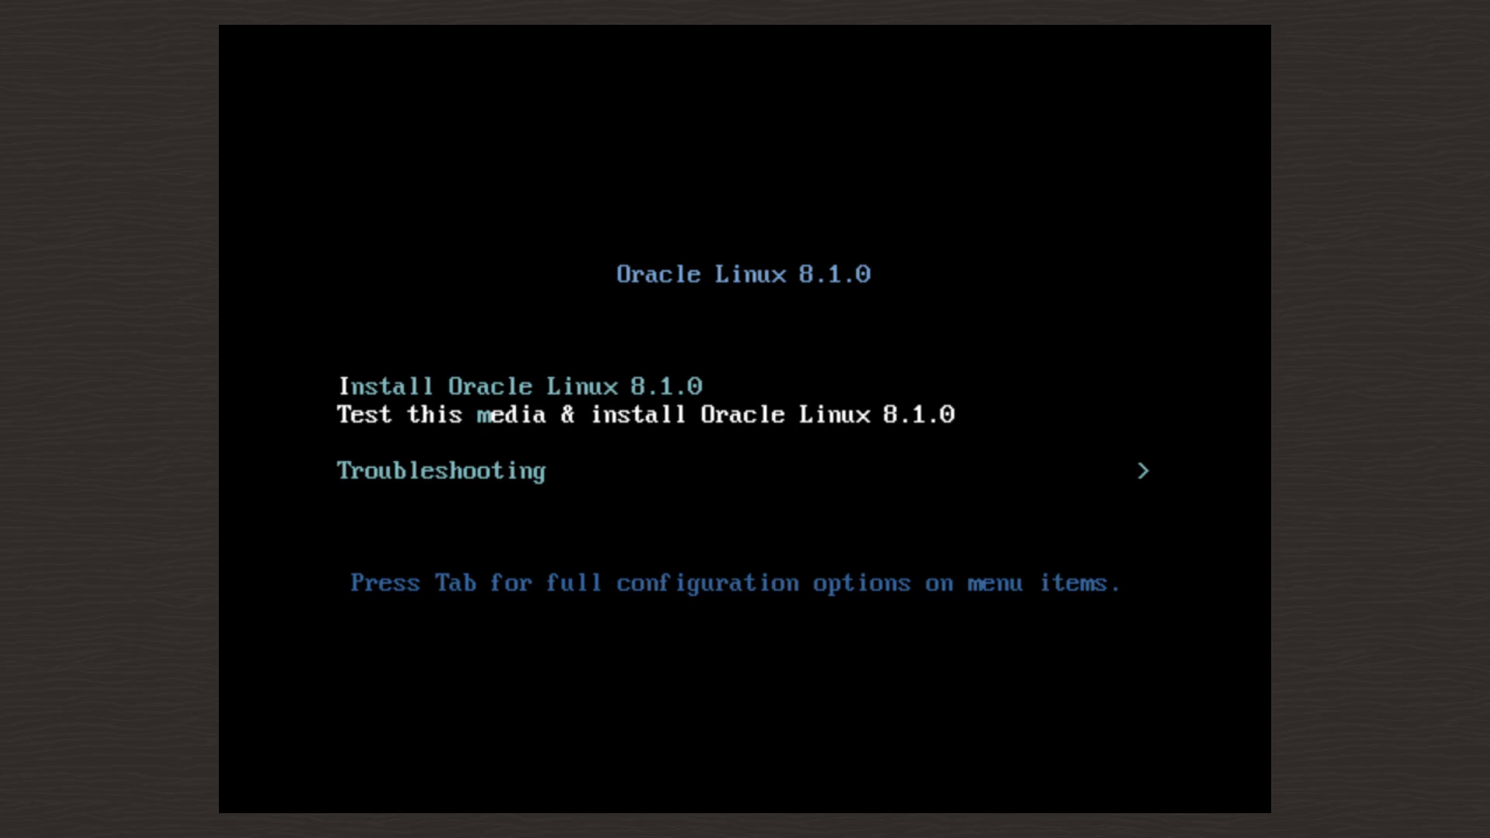
- Start the Oracle Linux 8.1.0 install without a media test, keeping English (United States)
key(Up)
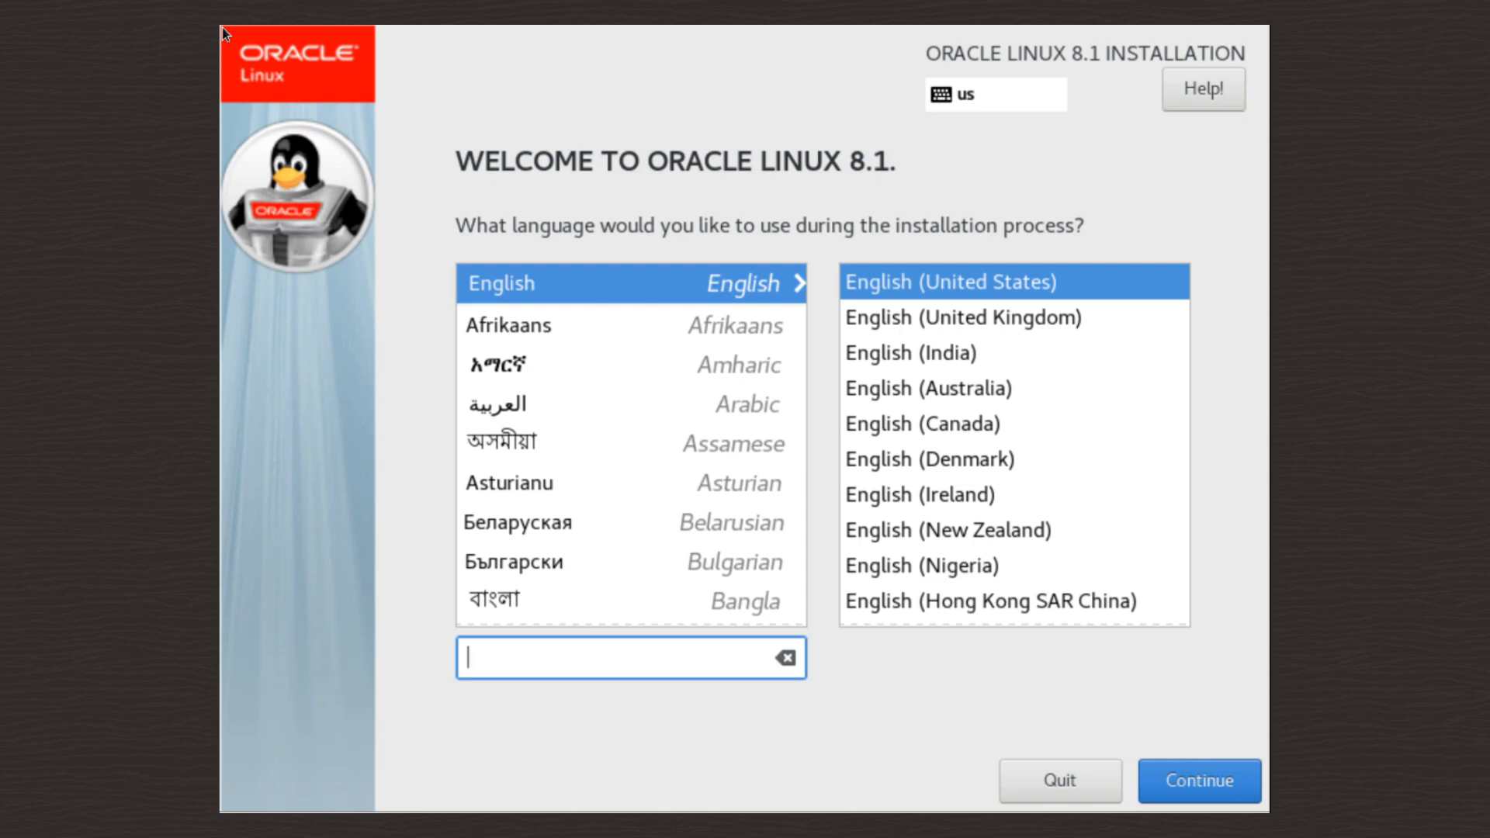
click(1218, 786)
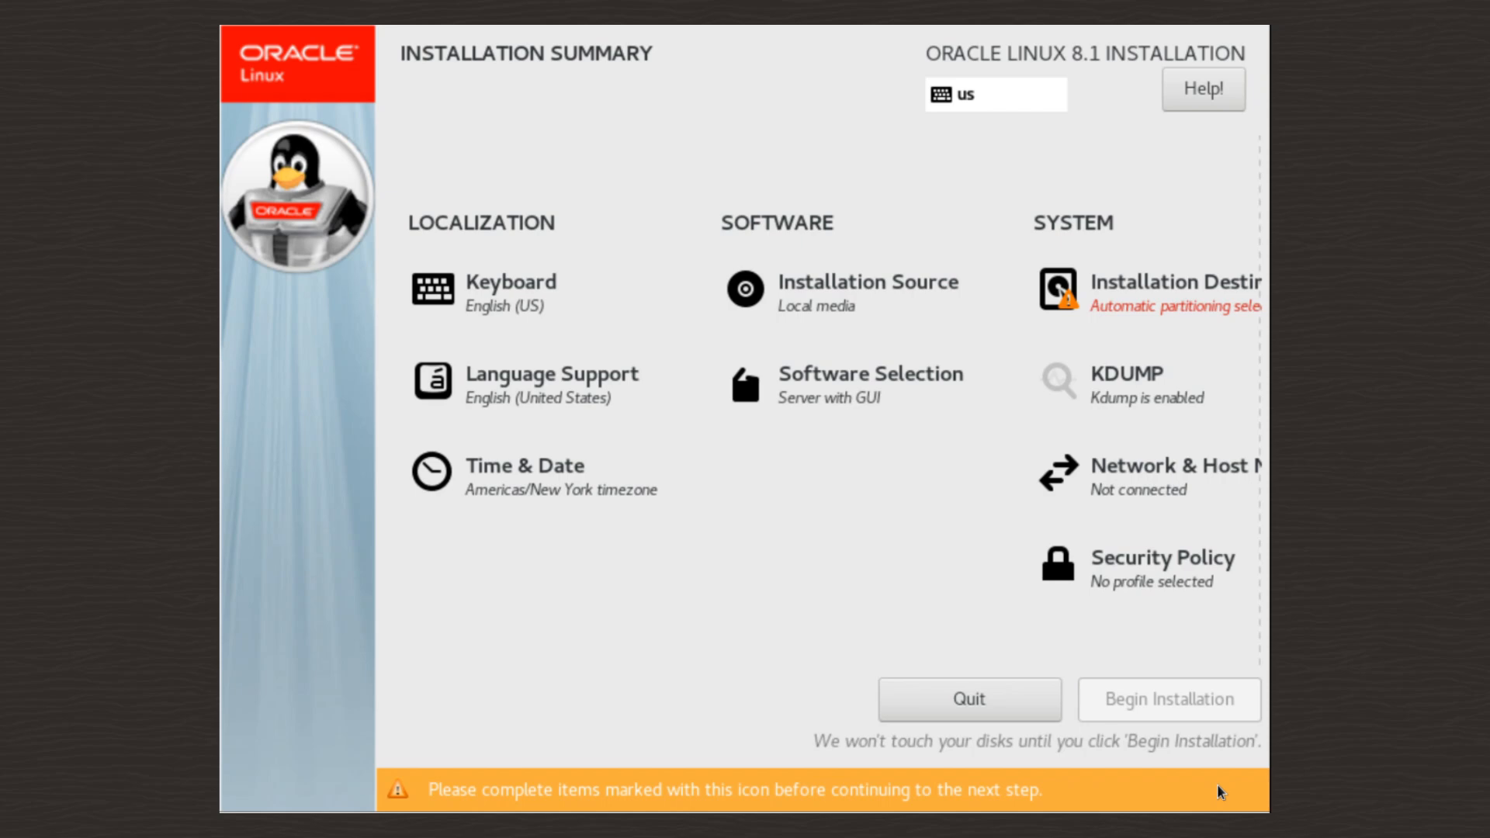
- Switch the base environment from Server with GUI to Minimal Install
click(820, 410)
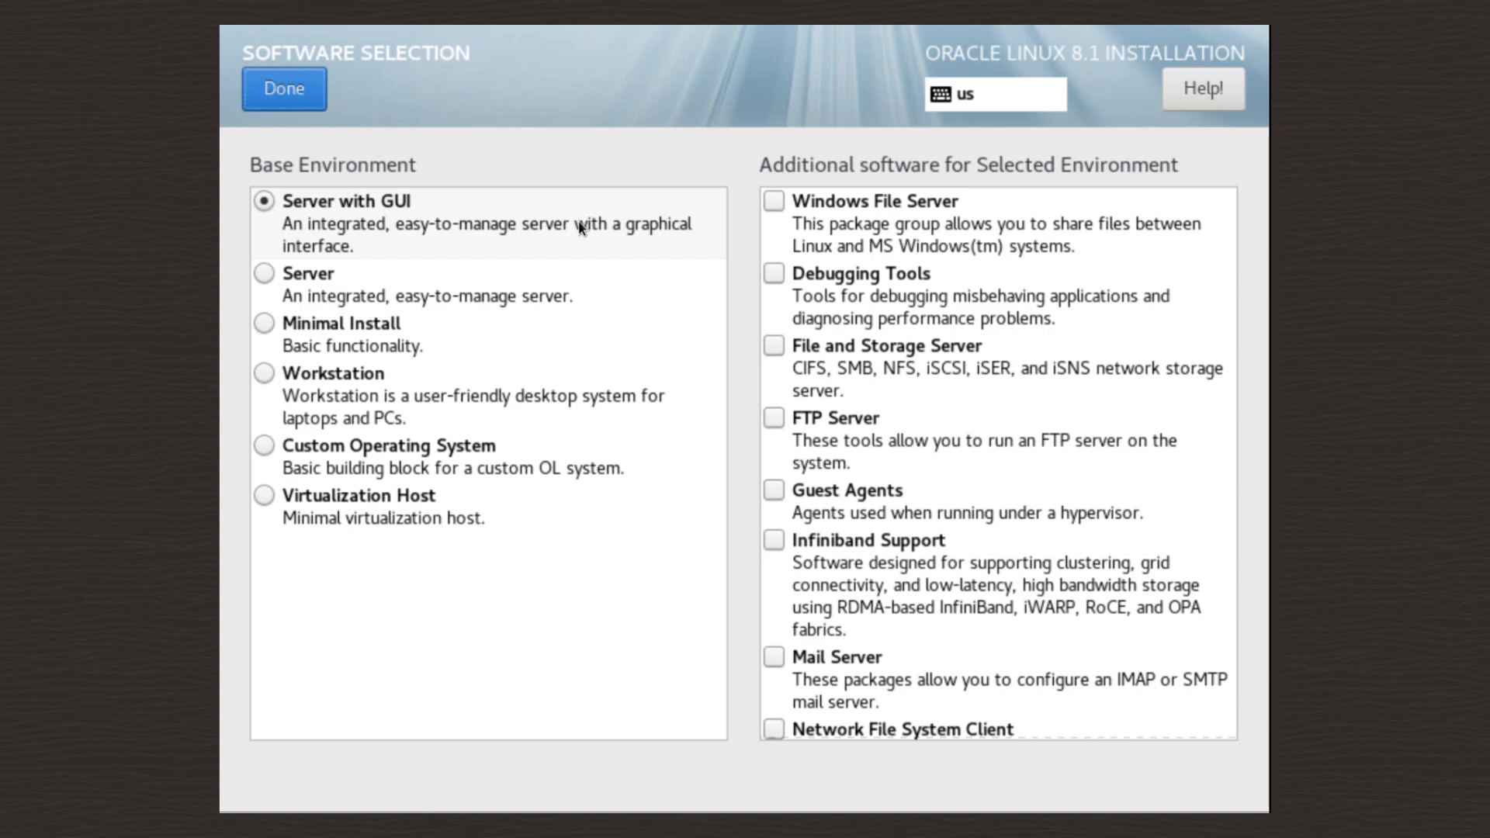
click(383, 339)
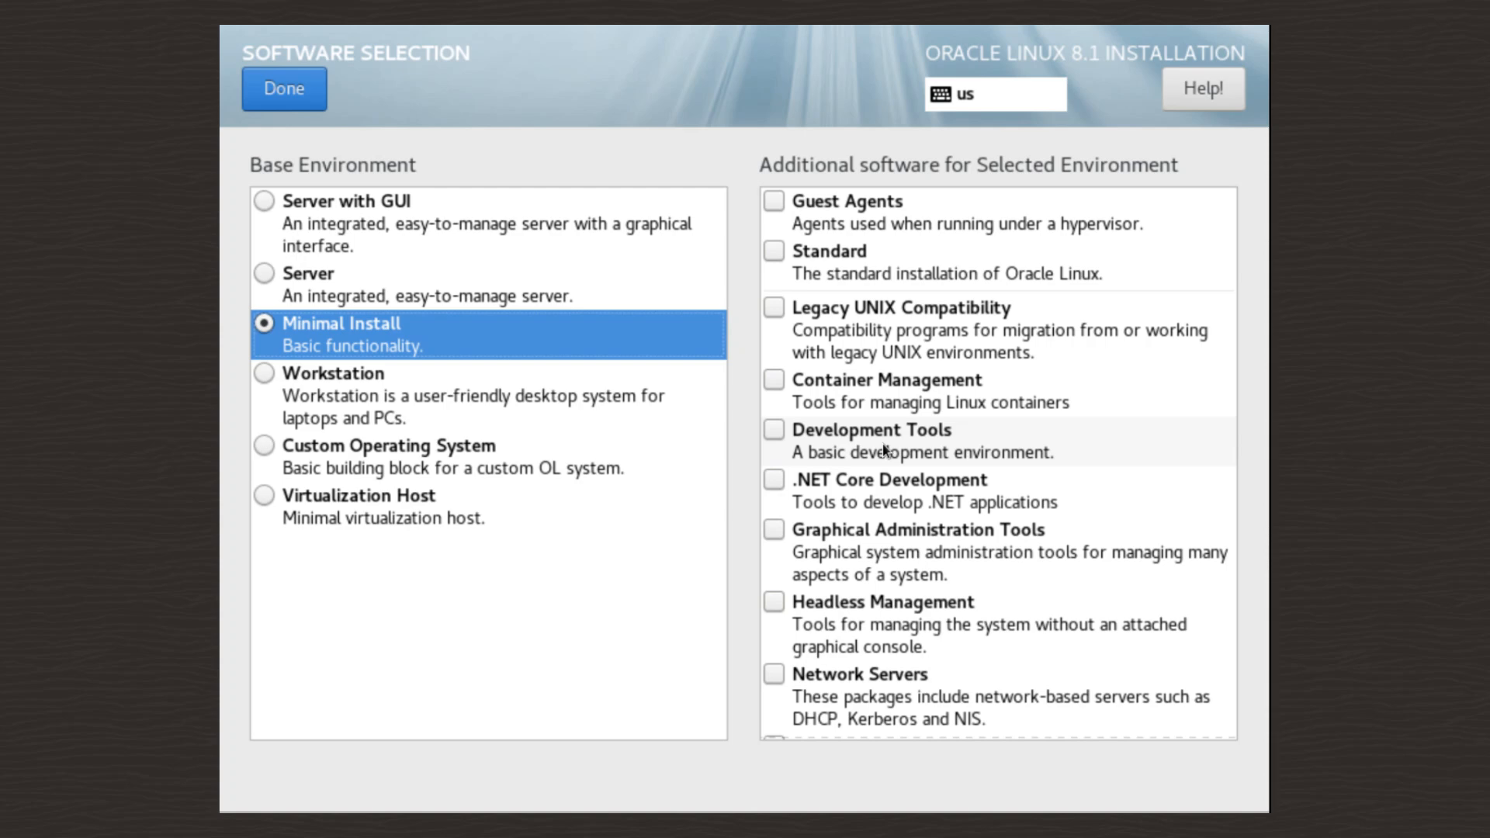
scroll(882, 444, down, 5)
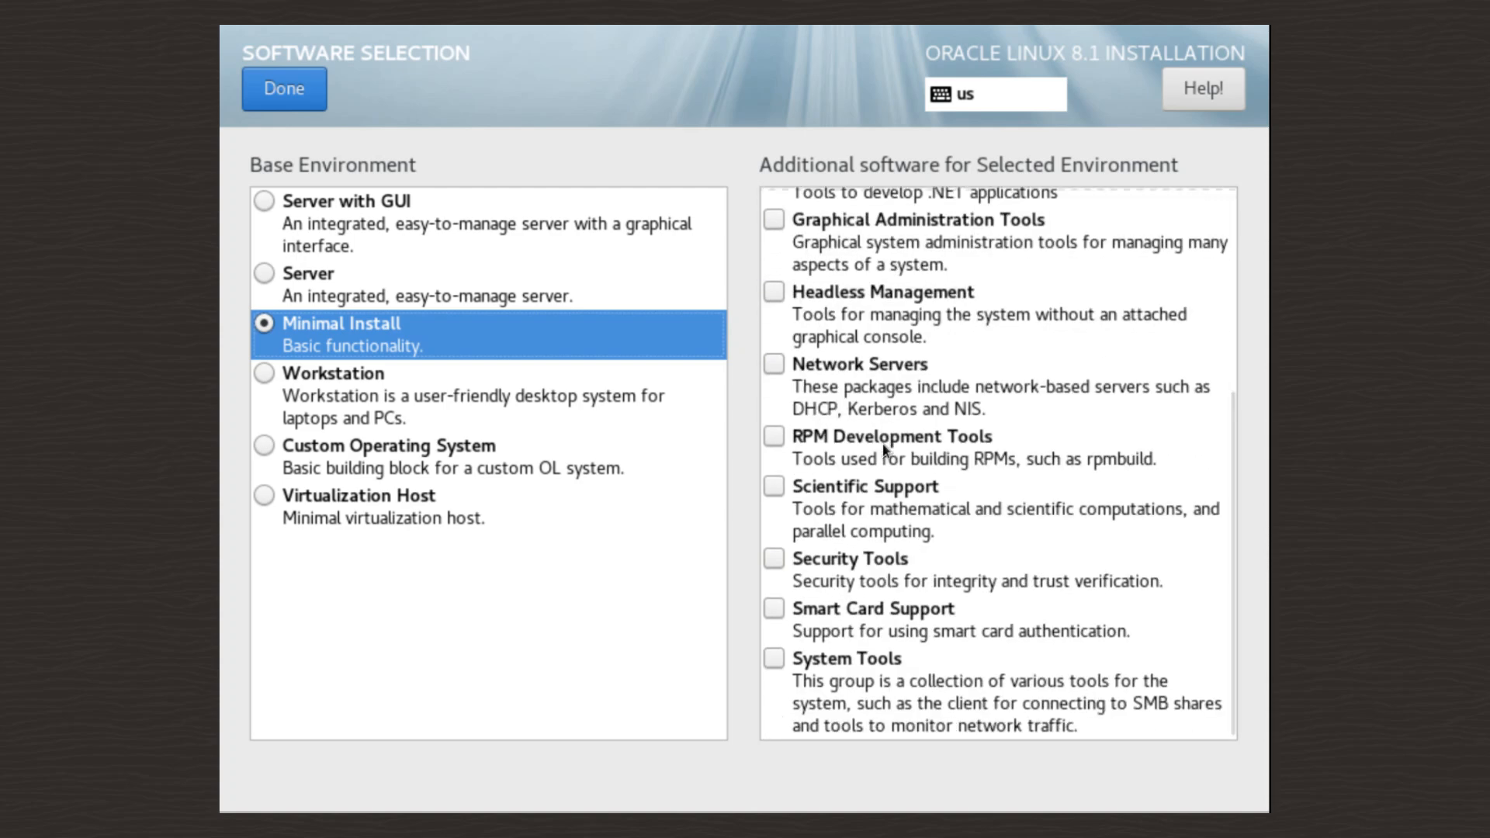
scroll(883, 448, up, 5)
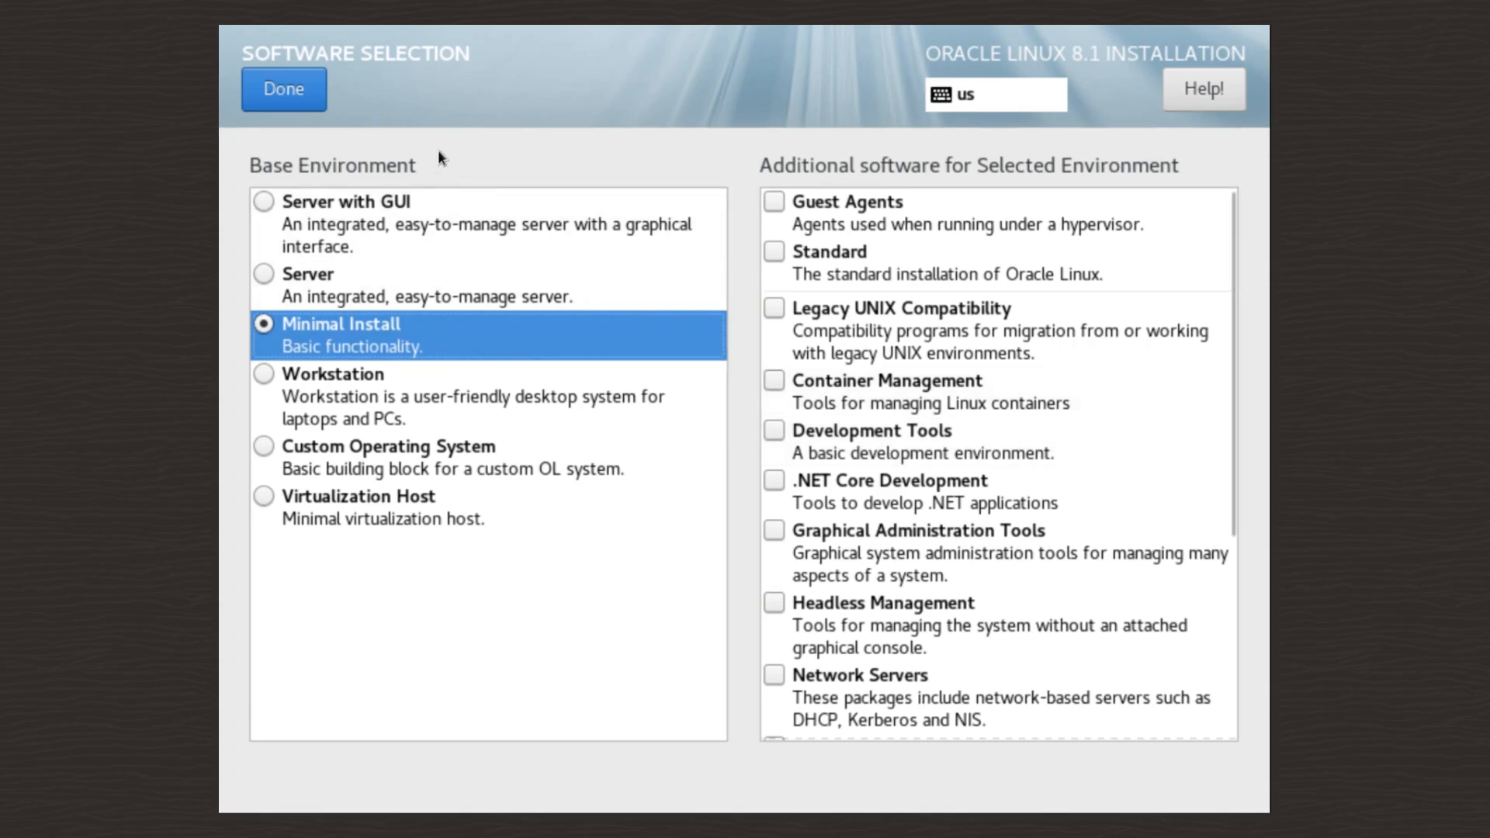
click(260, 80)
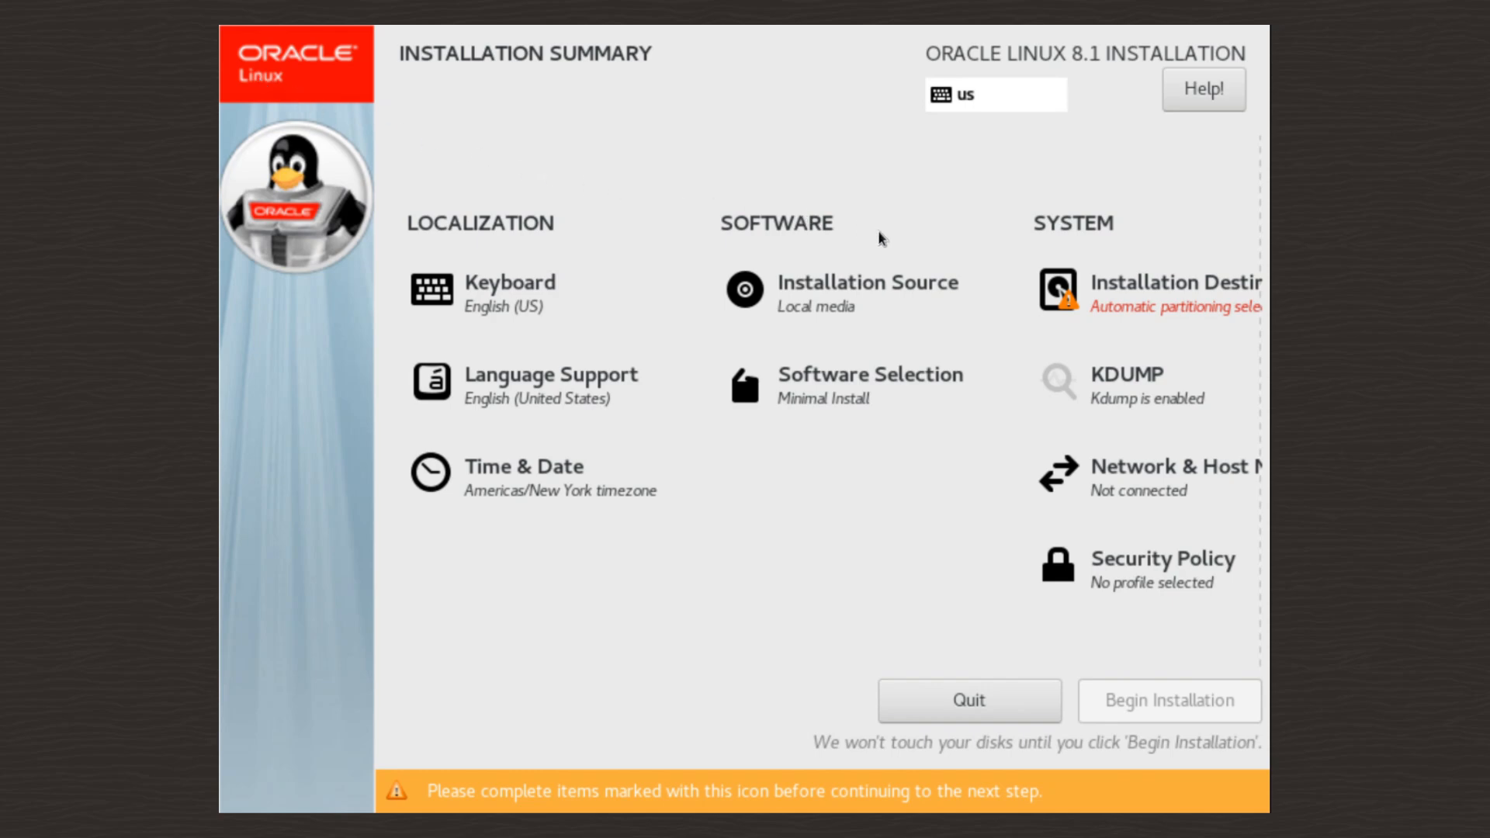
- Accept automatic partitioning on the 120 GiB disk as the installation destination
click(1104, 306)
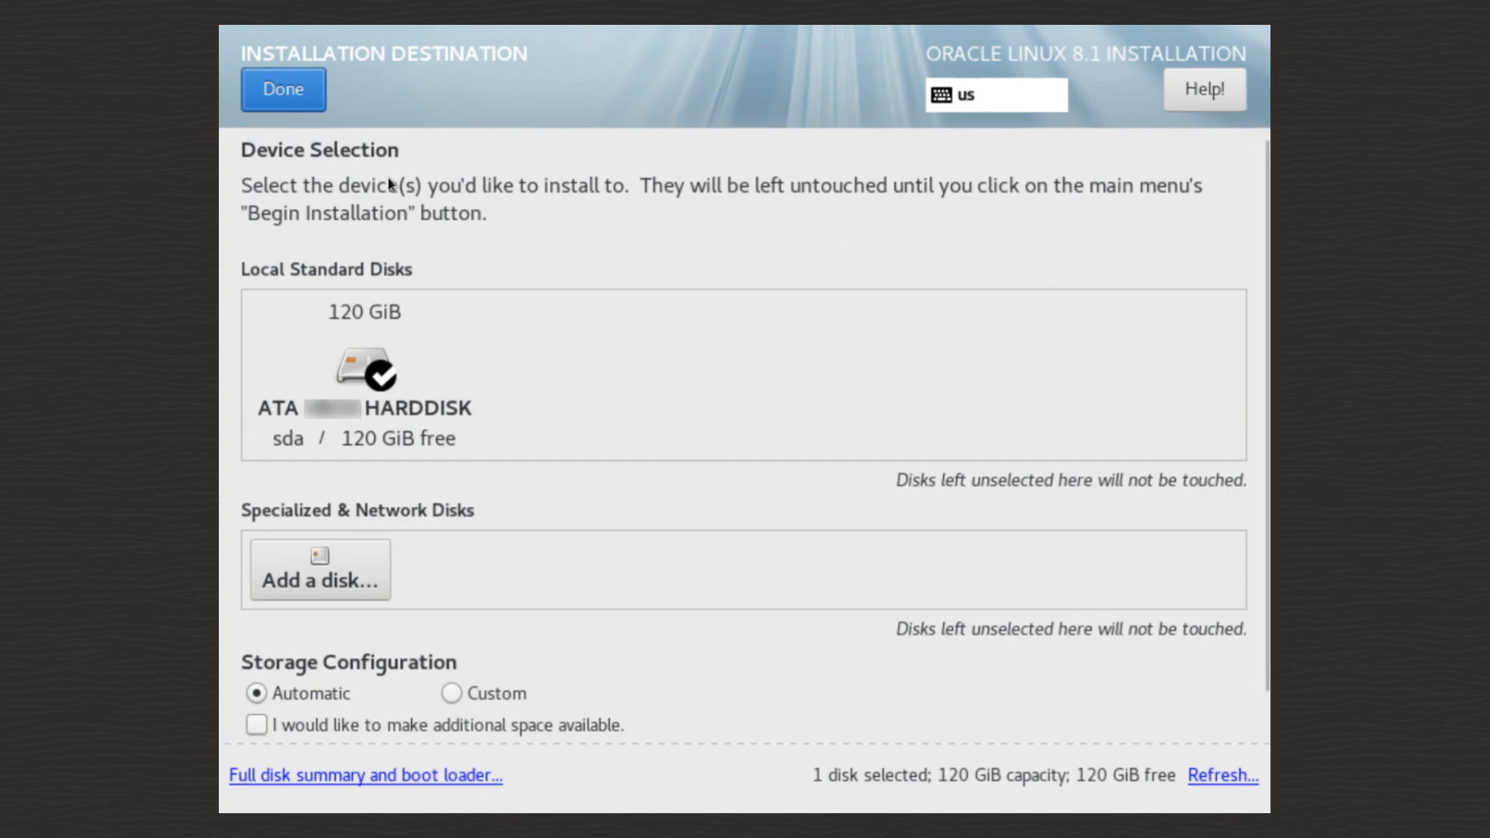
click(262, 92)
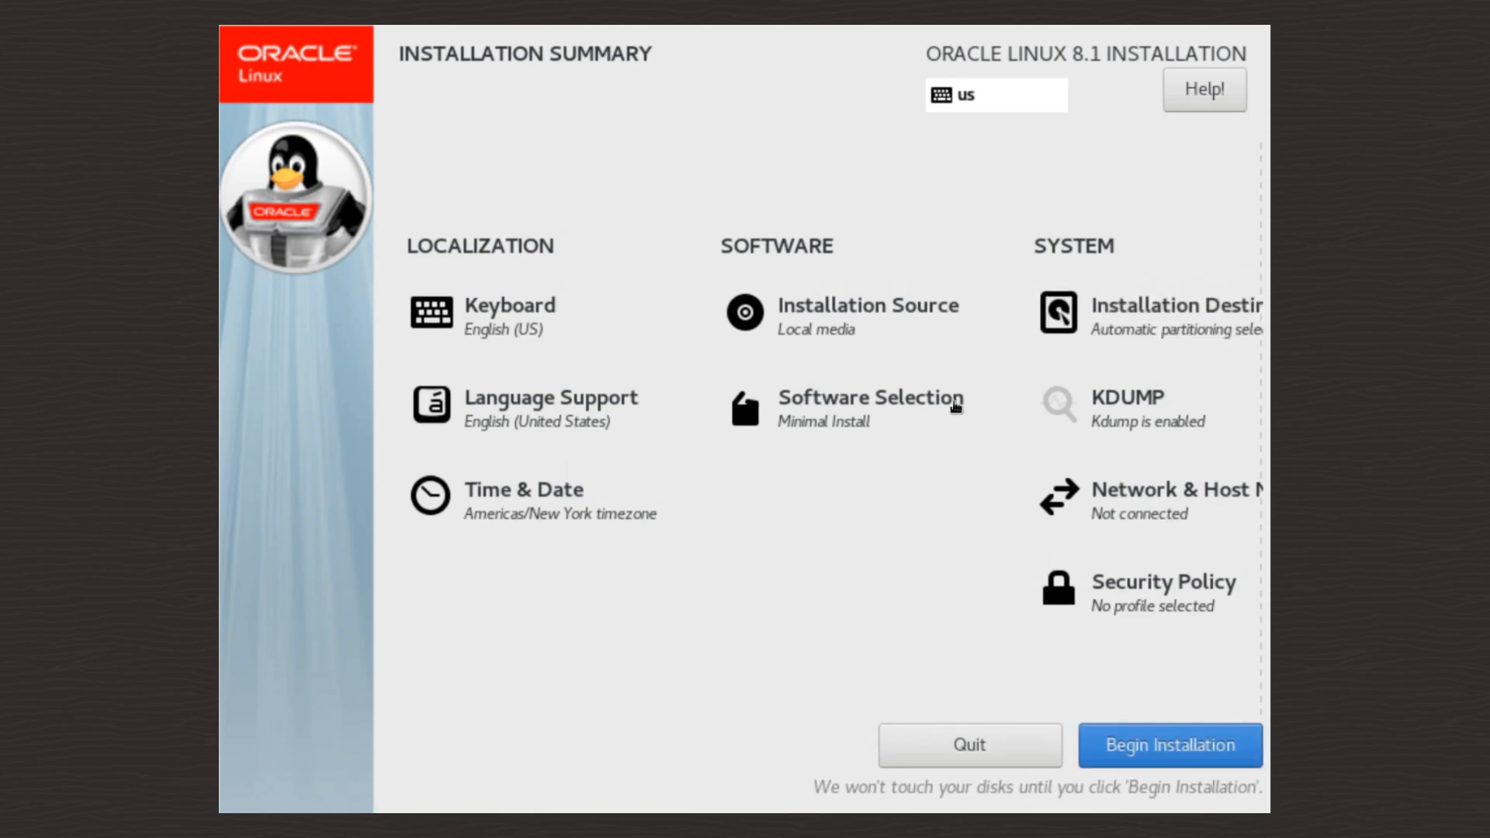
- Turn on Ethernet enp0s3 and apply the host name demo-ol8.example.com
click(1158, 518)
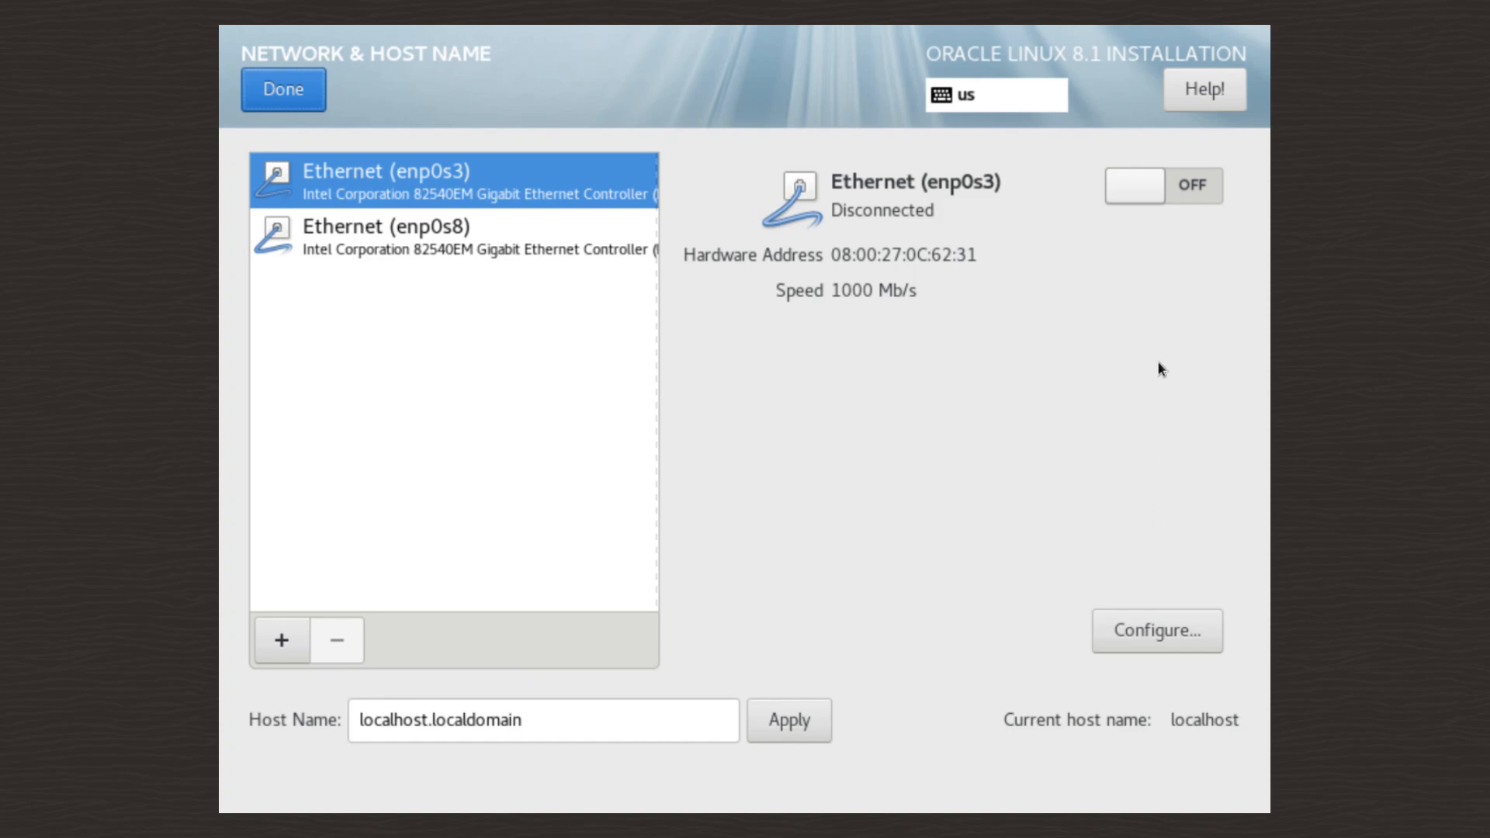
click(1162, 188)
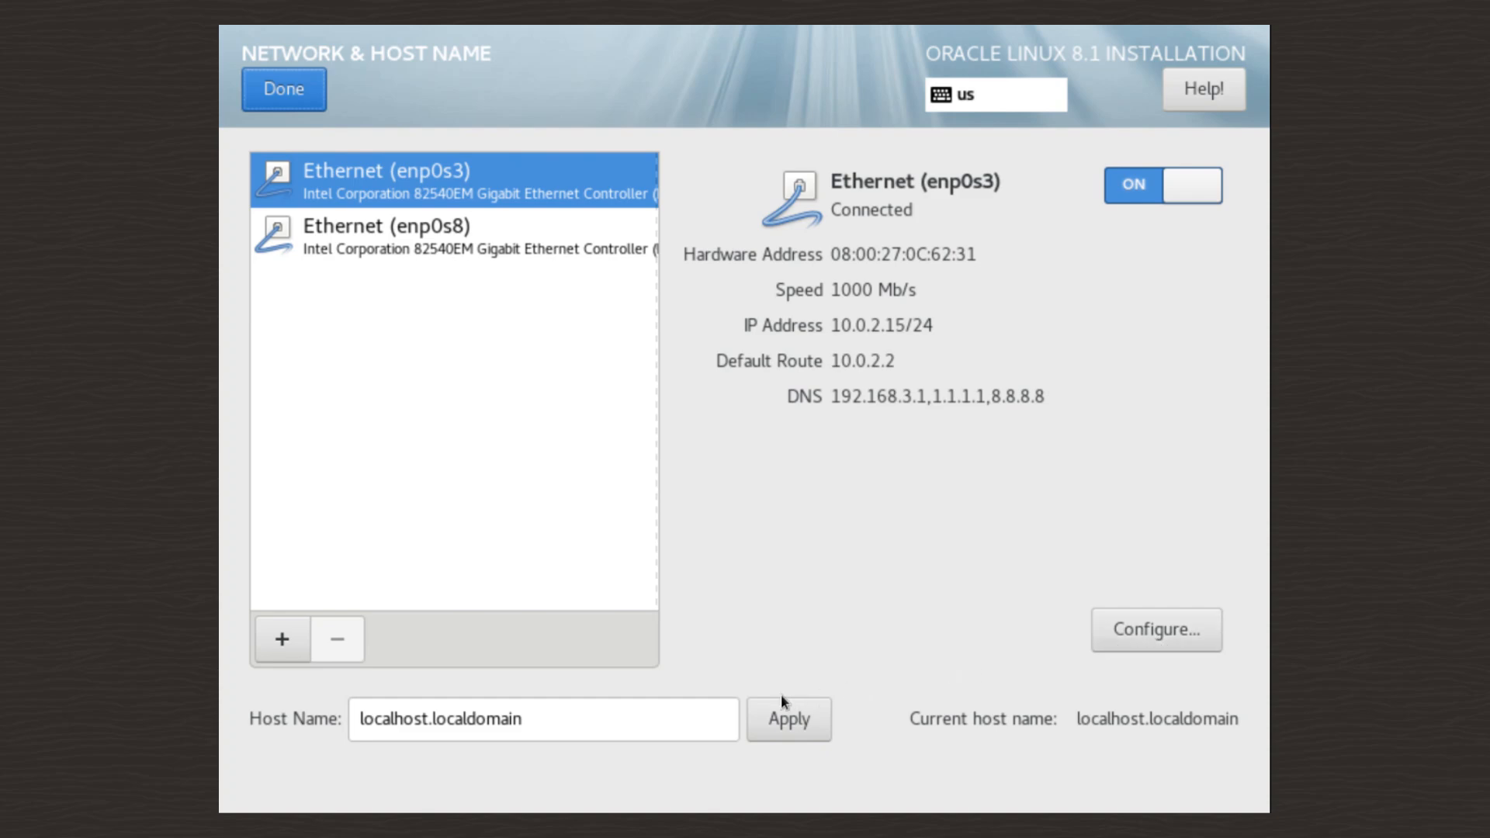
double_click(603, 723)
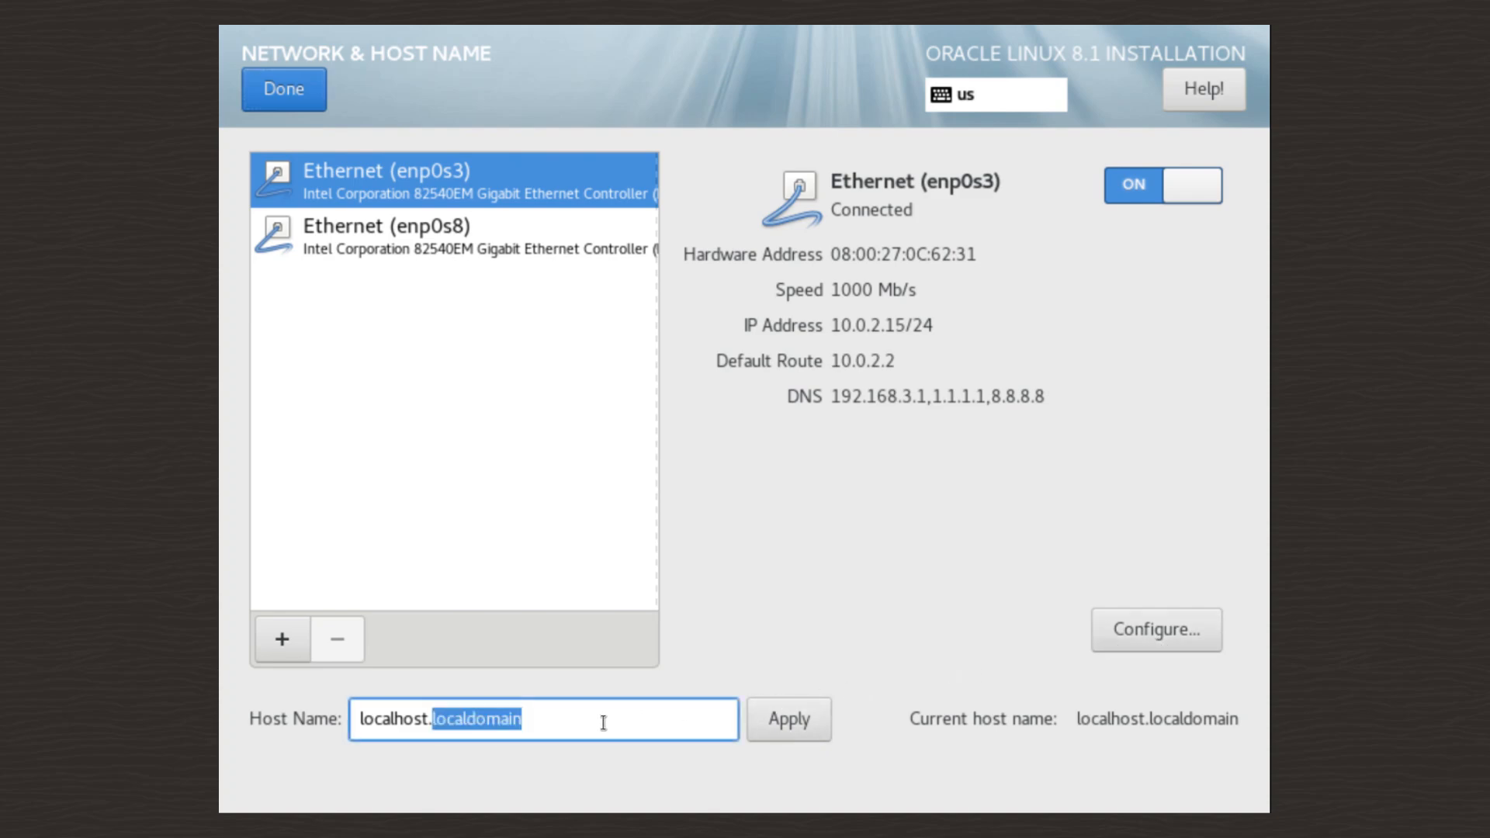
key(BackSpace)
key(BackSpace)
key(BackSpace)
key(BackSpace)
key(BackSpace)
key(BackSpace)
key(BackSpace)
key(BackSpace)
key(BackSpace)
key(BackSpace)
key(BackSpace)
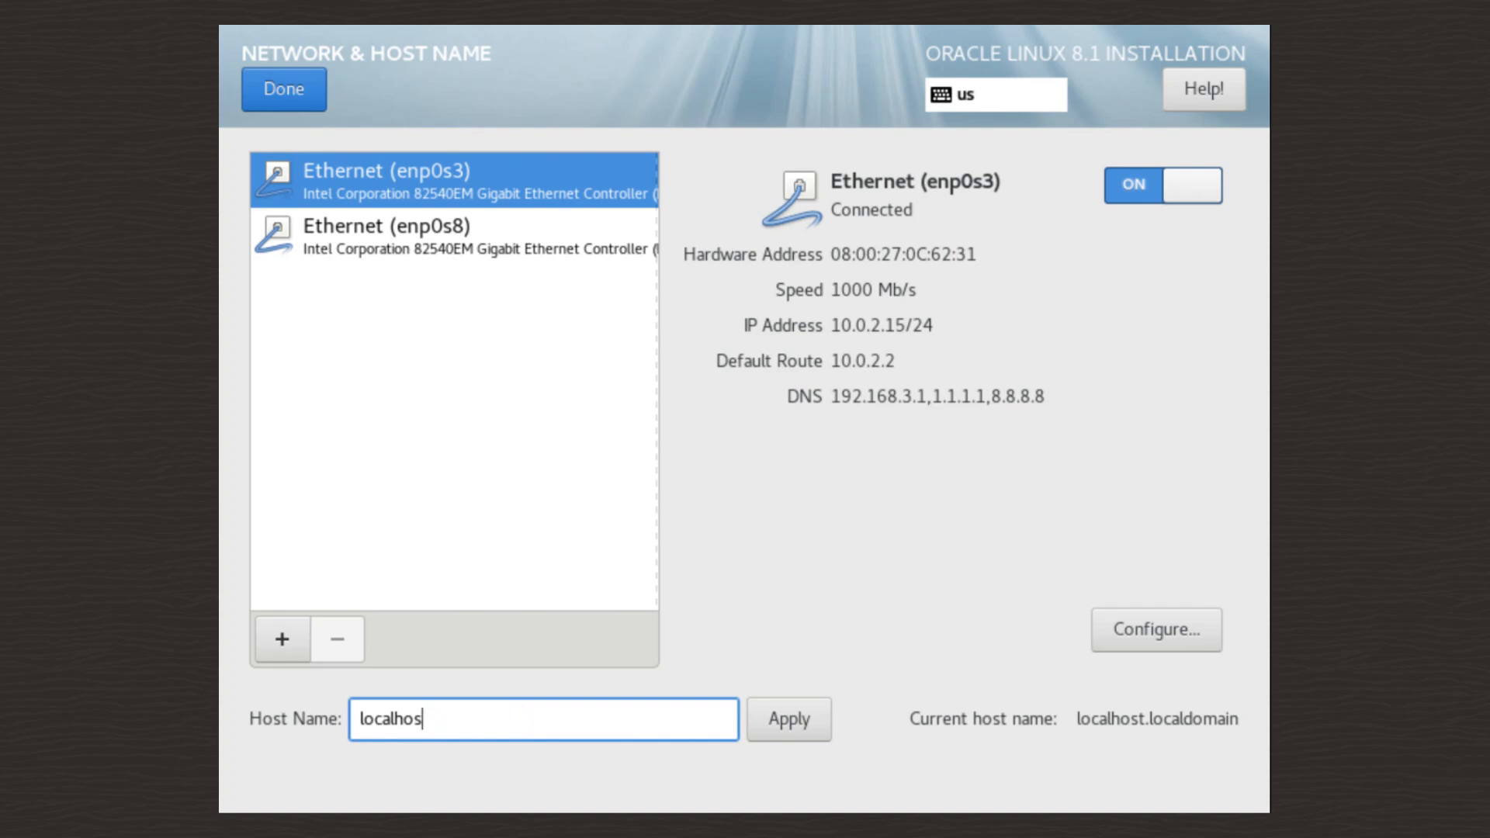
text(demo-ol8.example.)
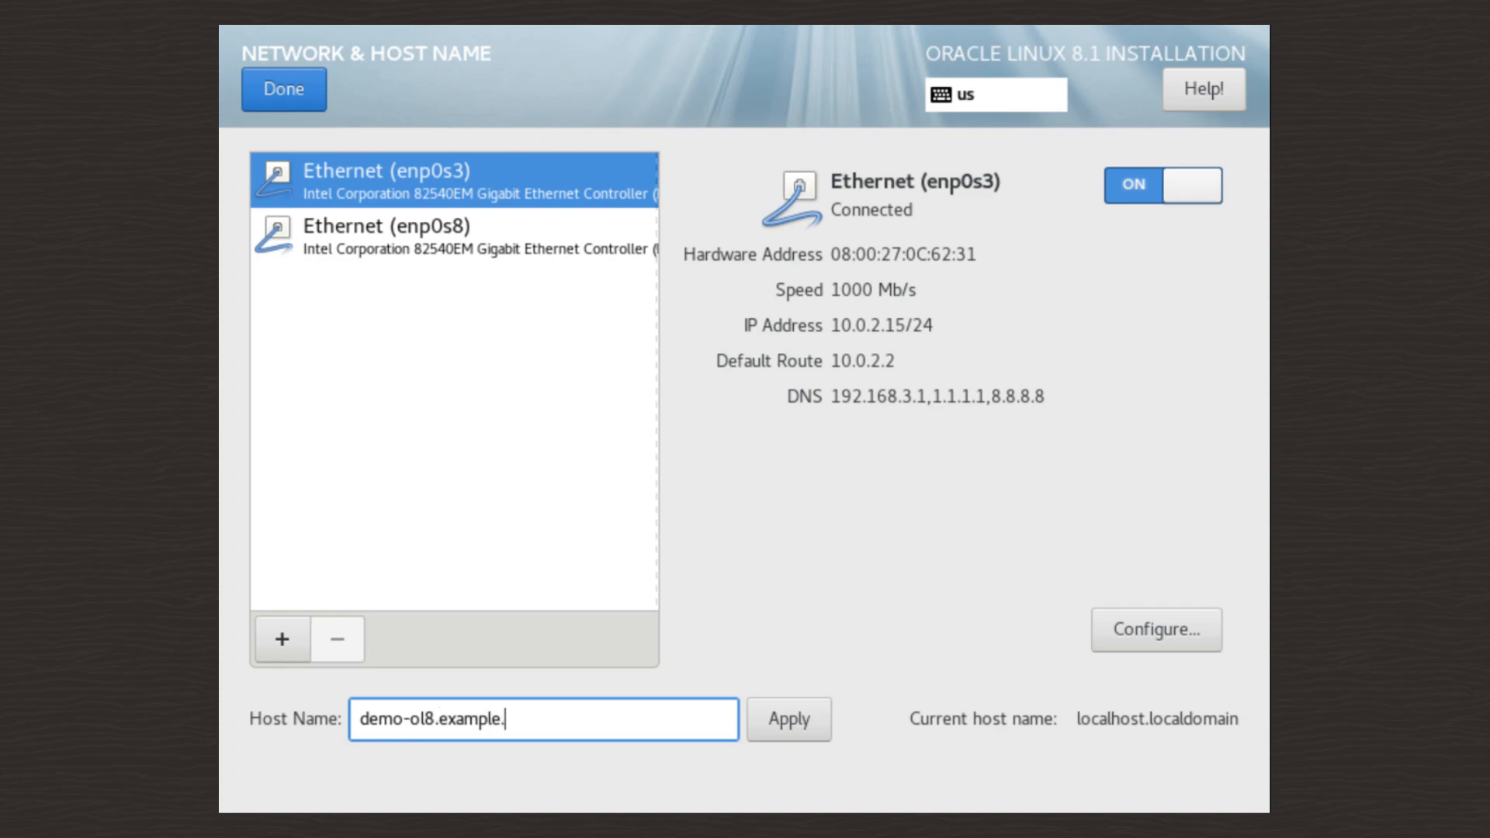
text(com)
click(786, 722)
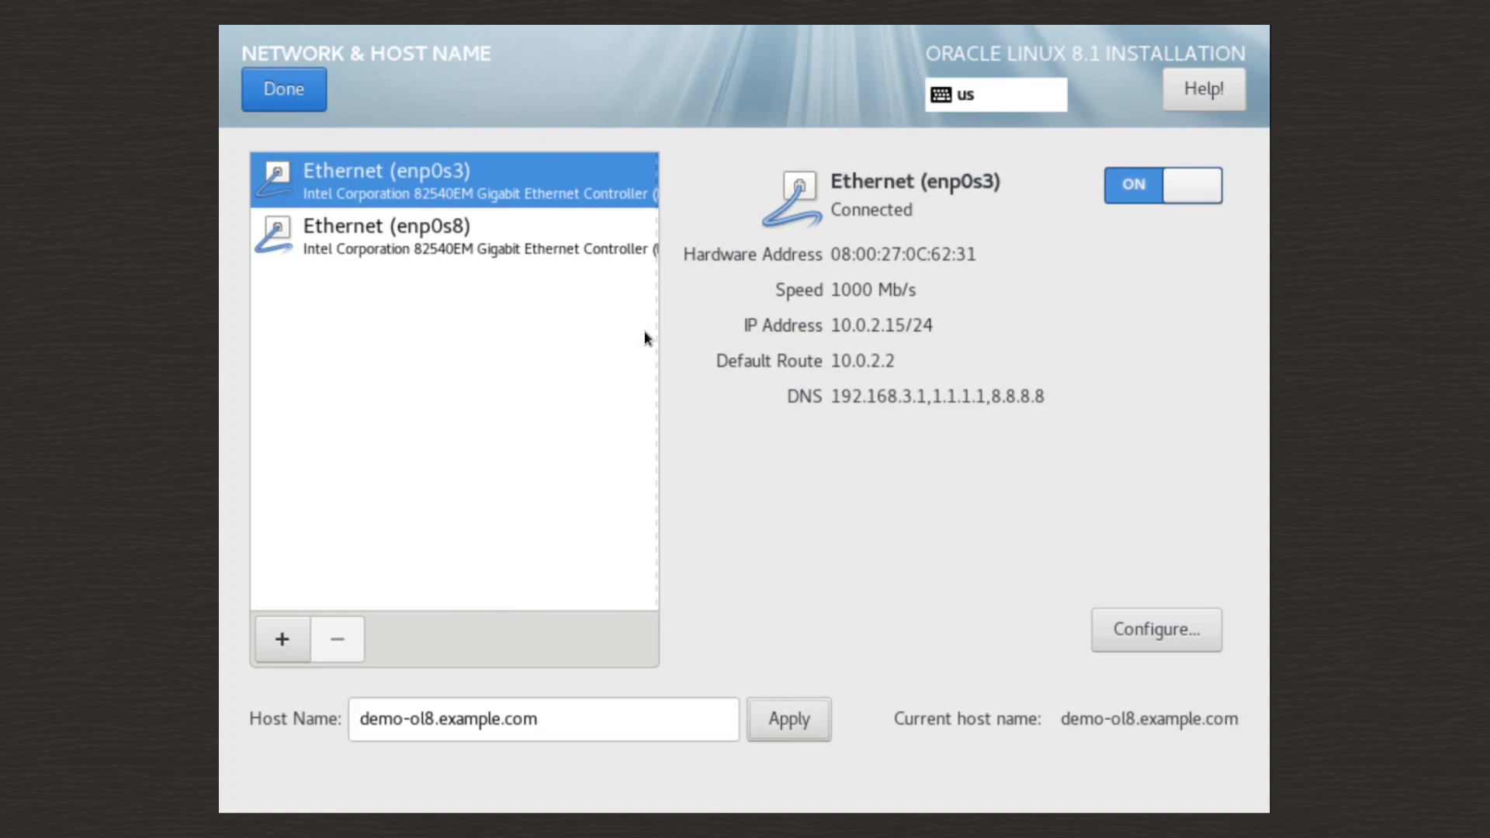
click(299, 92)
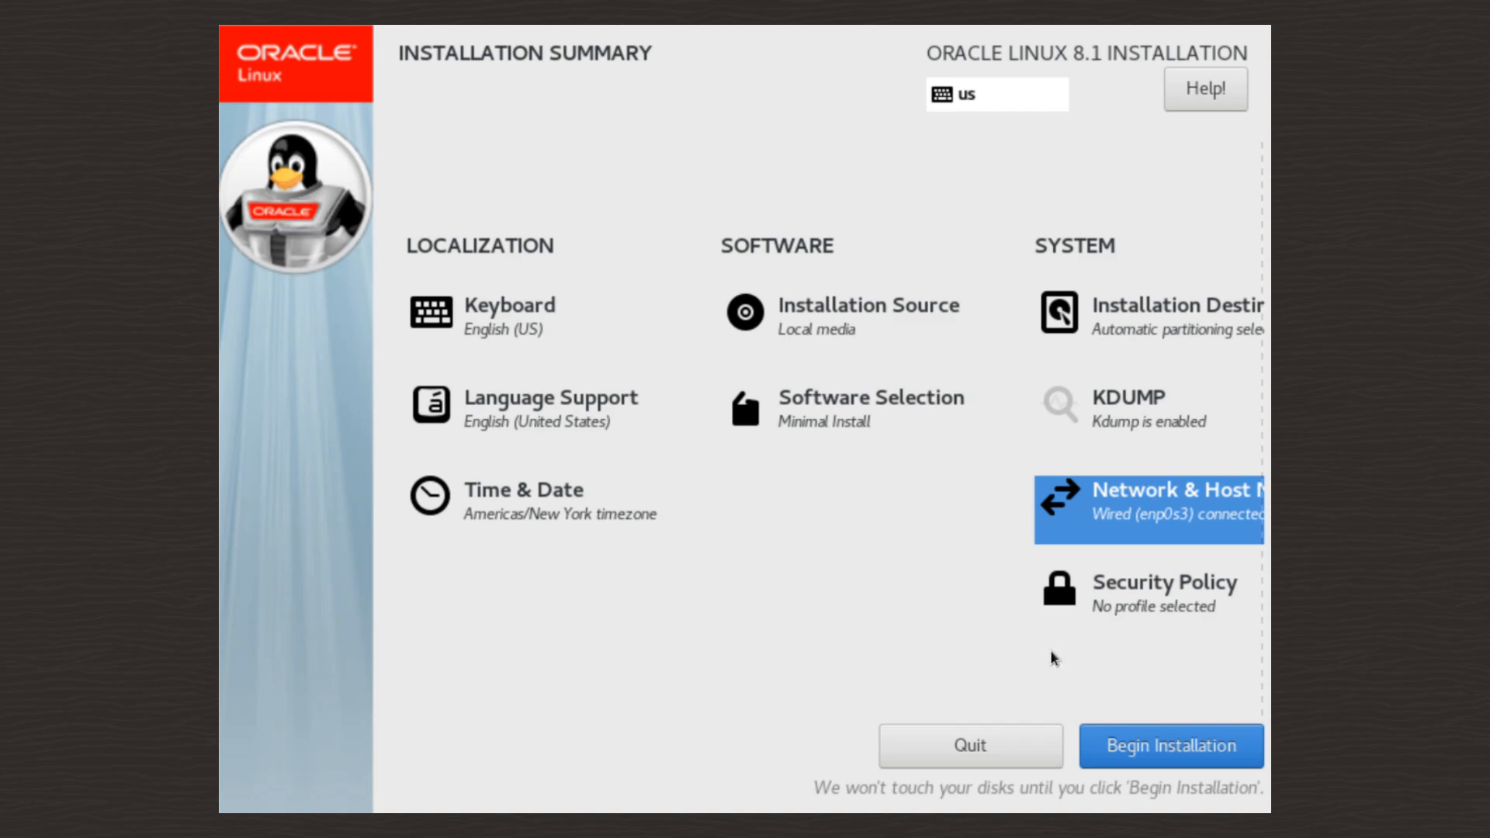
- Begin installation and set a confirmed root password, accepting the weak-password warning
click(1182, 755)
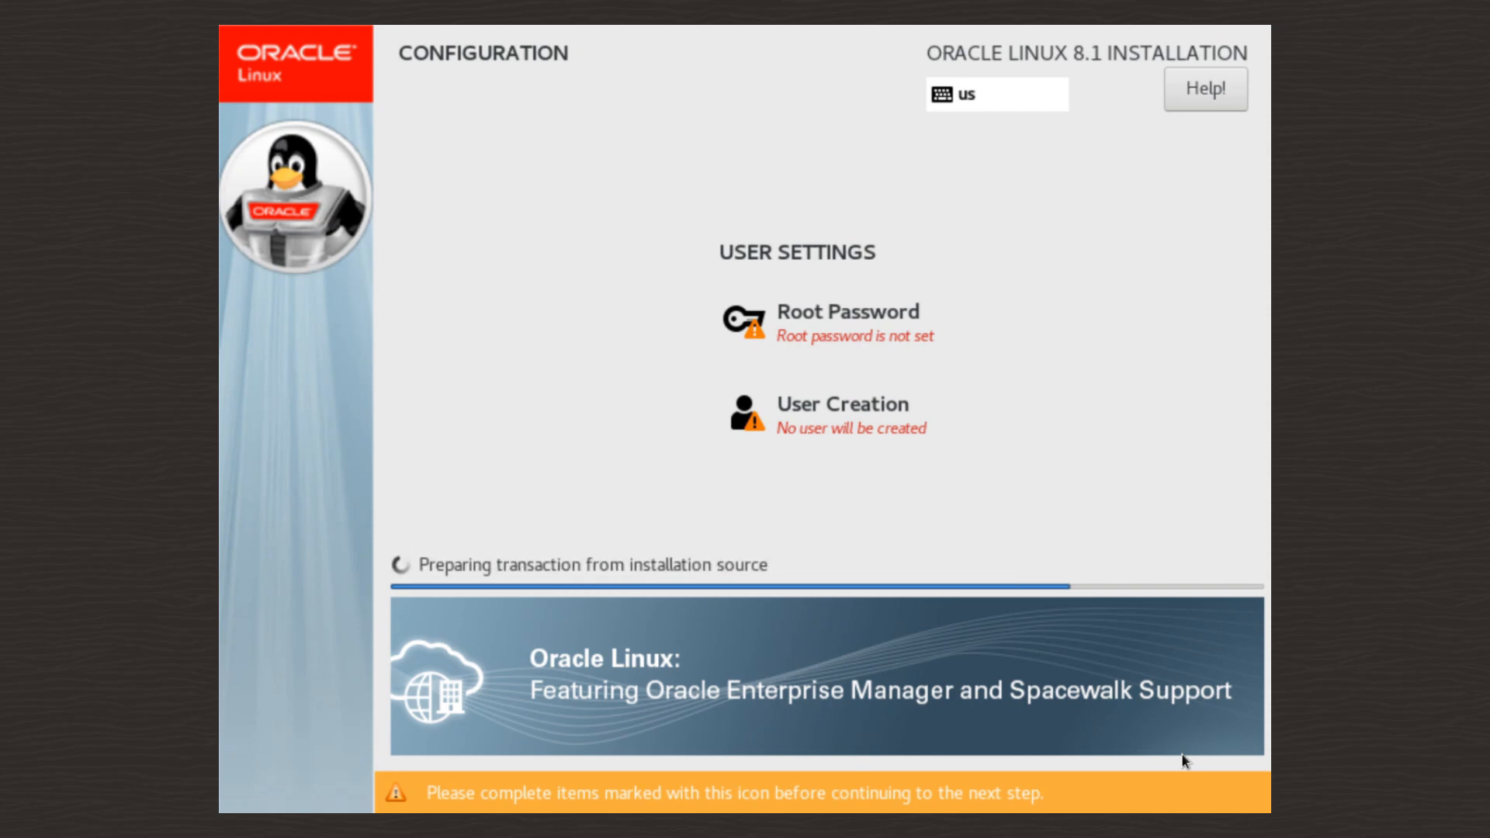
click(826, 314)
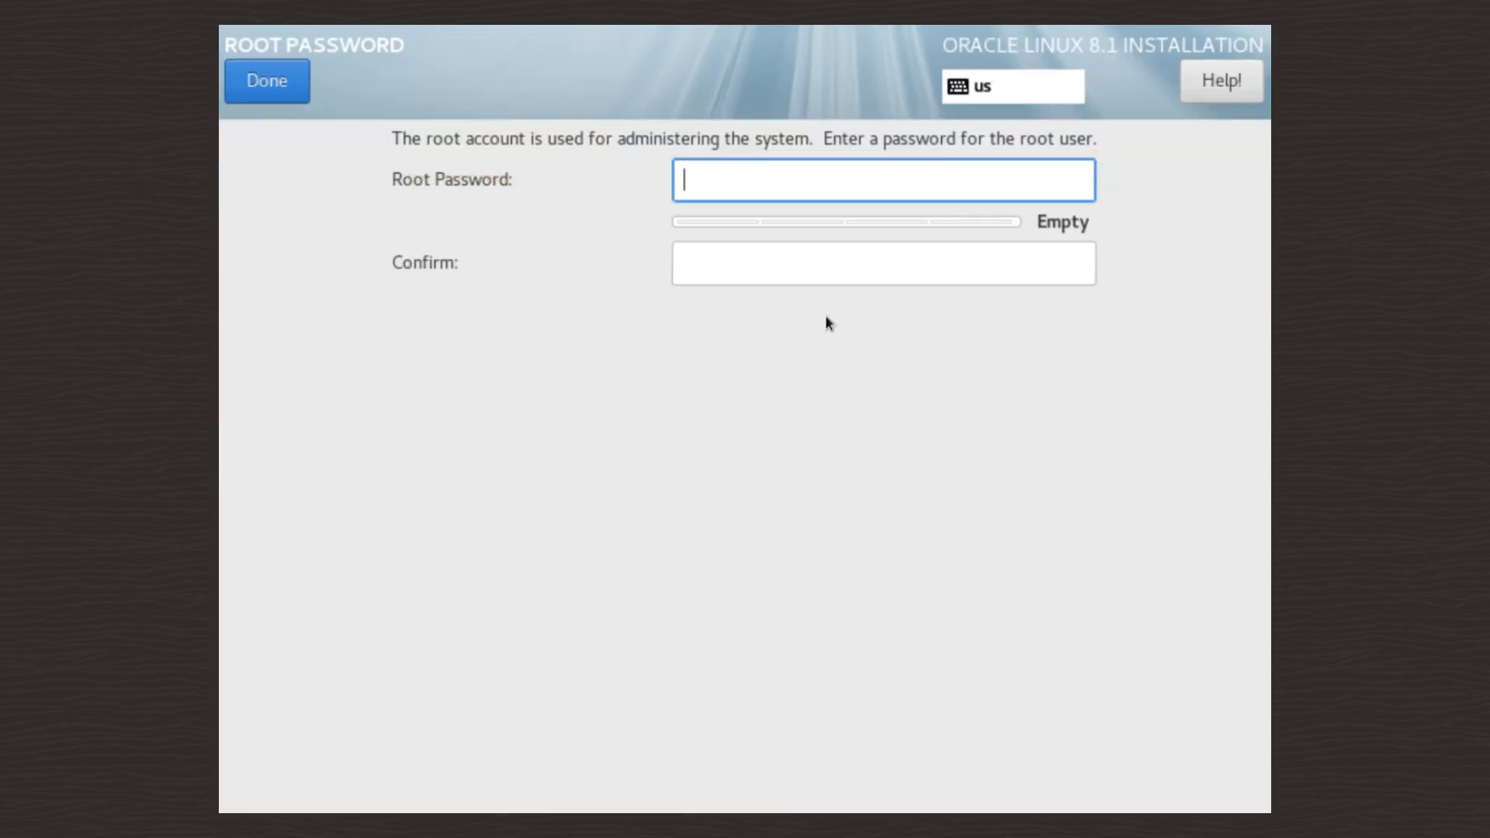
text(aaaaaa)
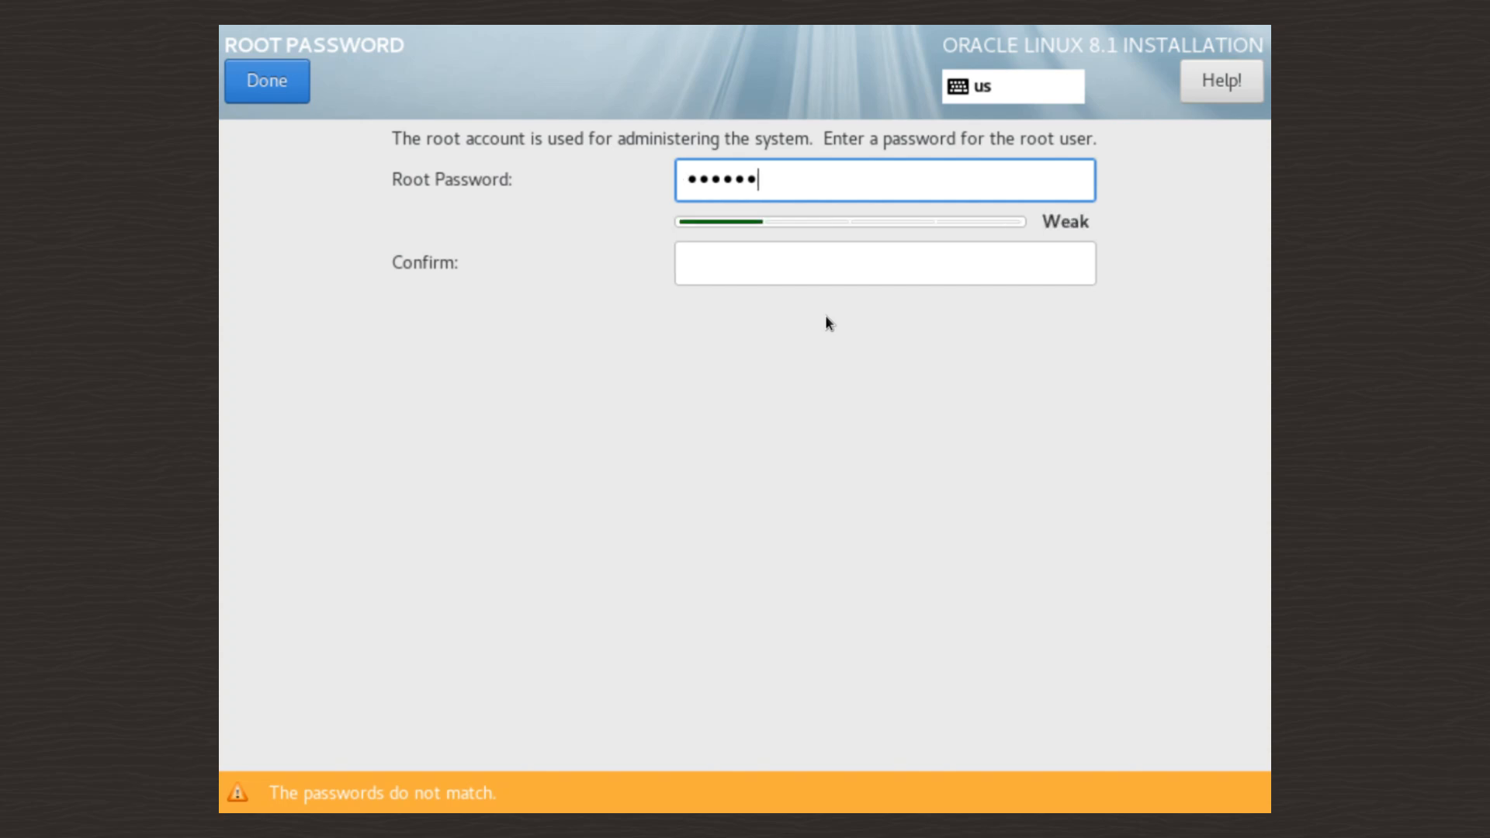
key(Tab)
text(aaaaaa)
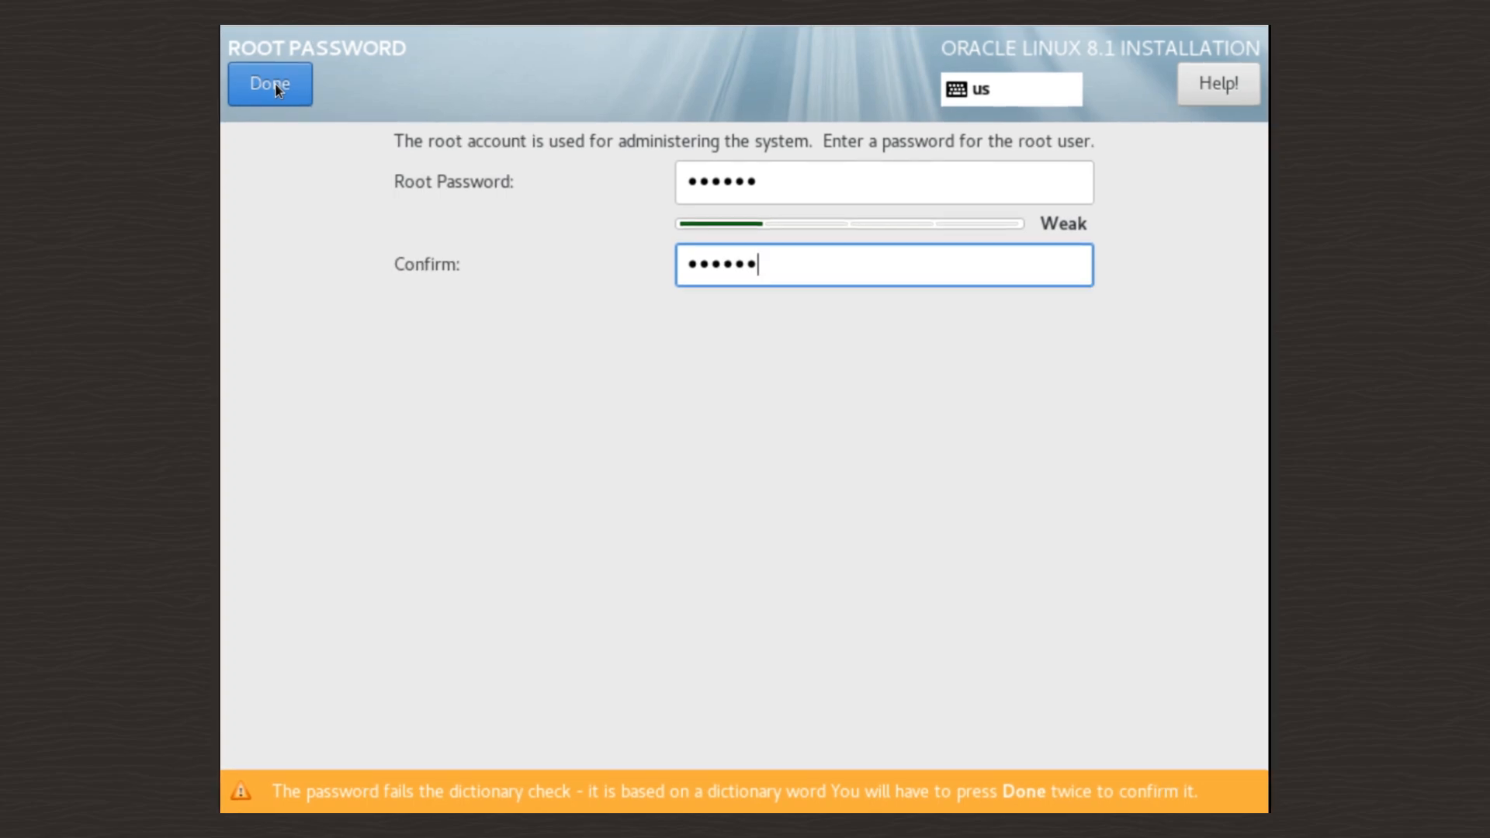
click(278, 90)
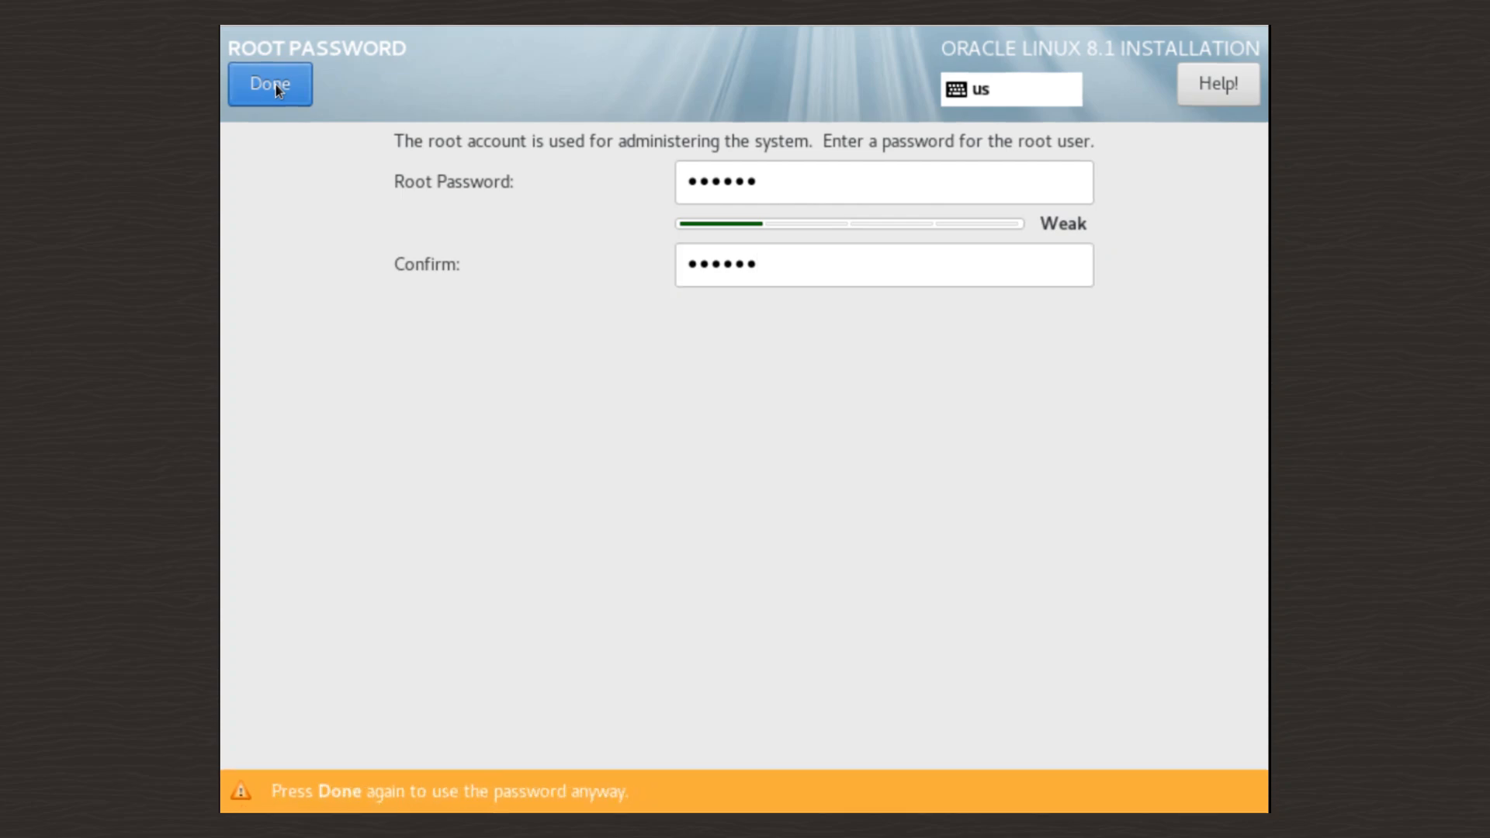
click(278, 90)
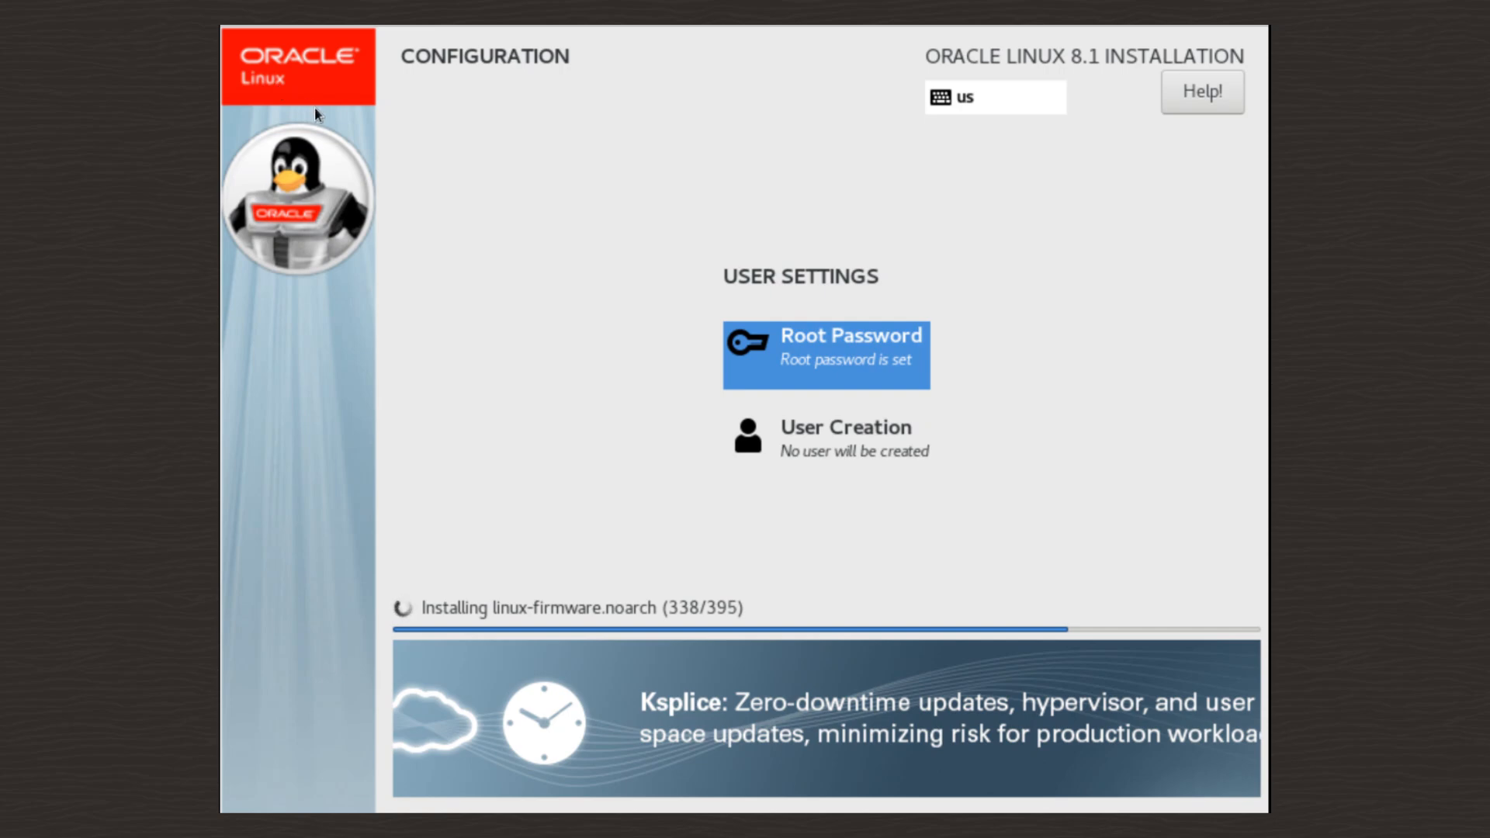
- Create user 'oracle' with full name 'Oracle User' and administrator rights
click(831, 441)
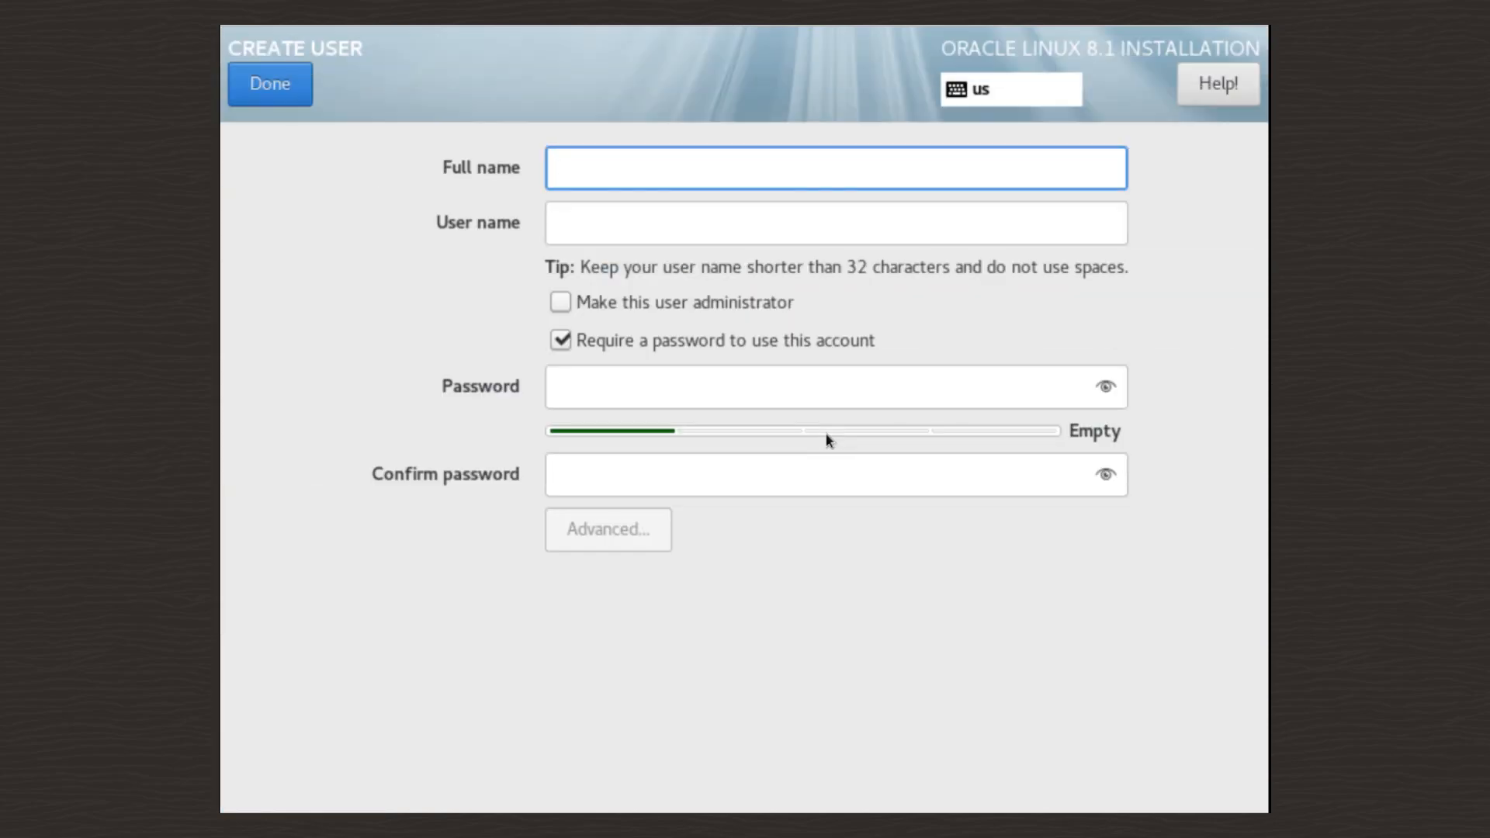
text(Or)
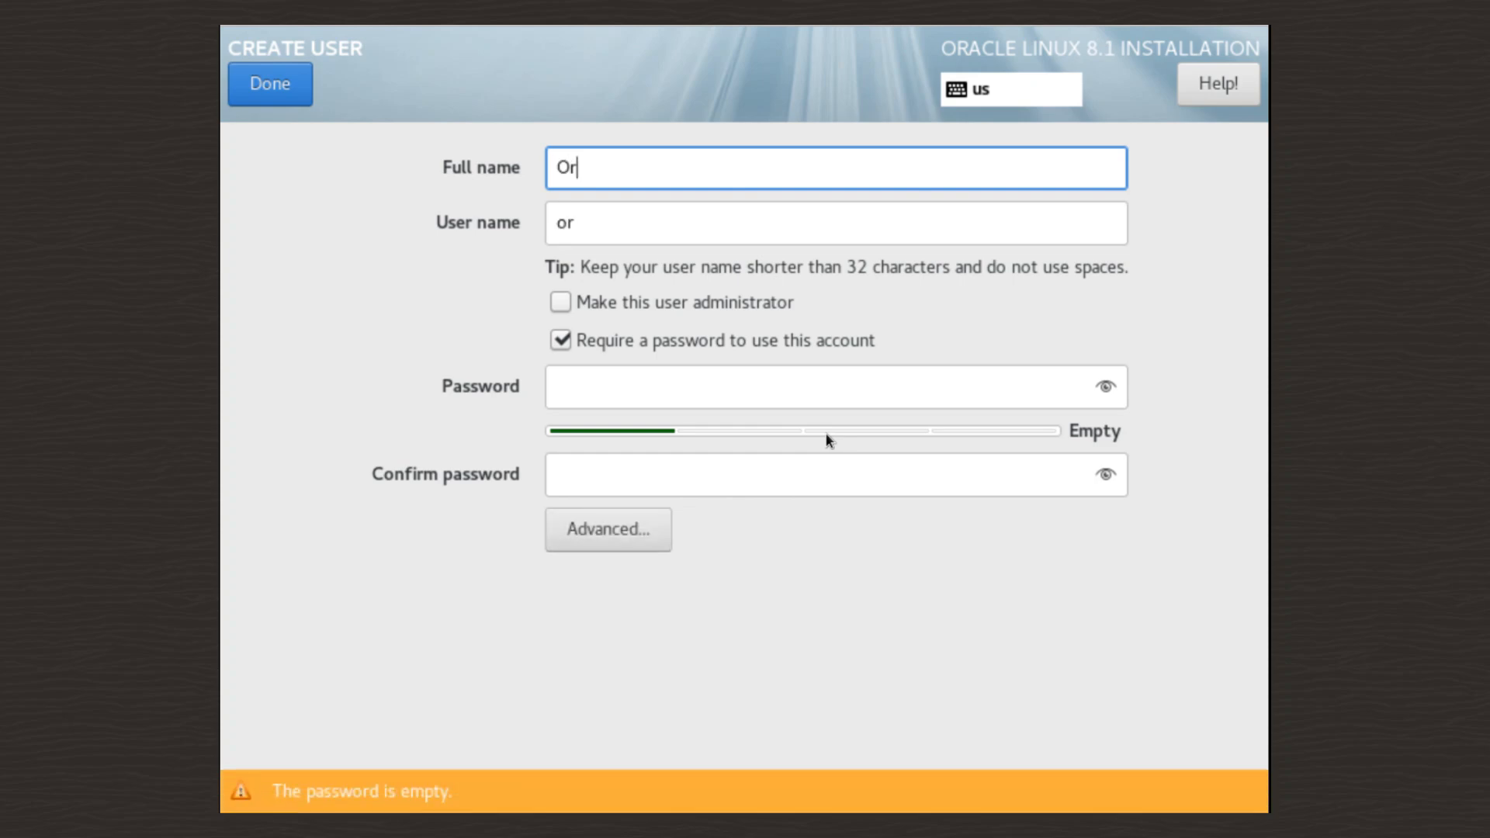
text(acle User)
key(Tab)
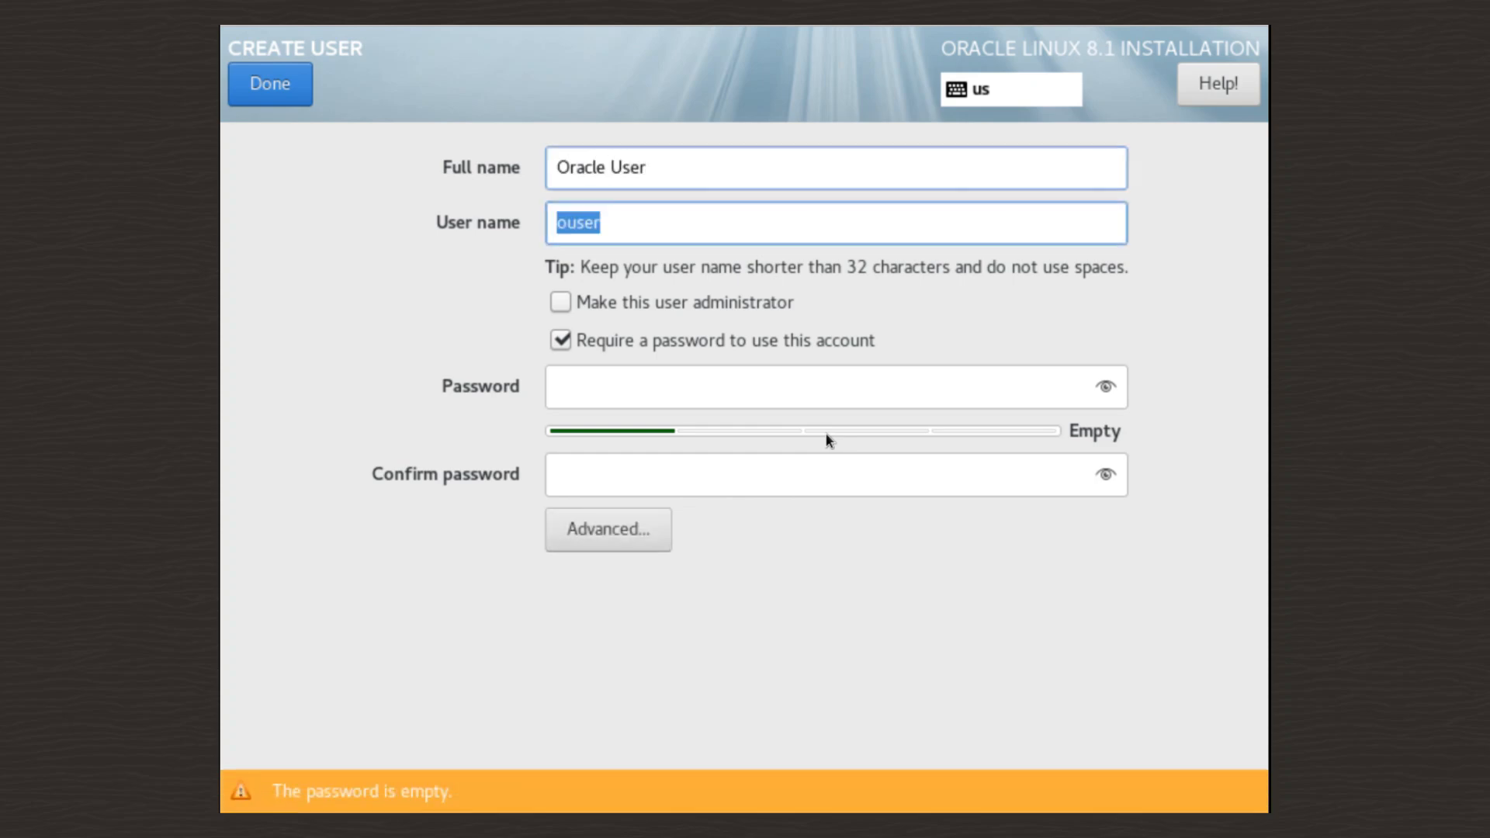
text(oracle)
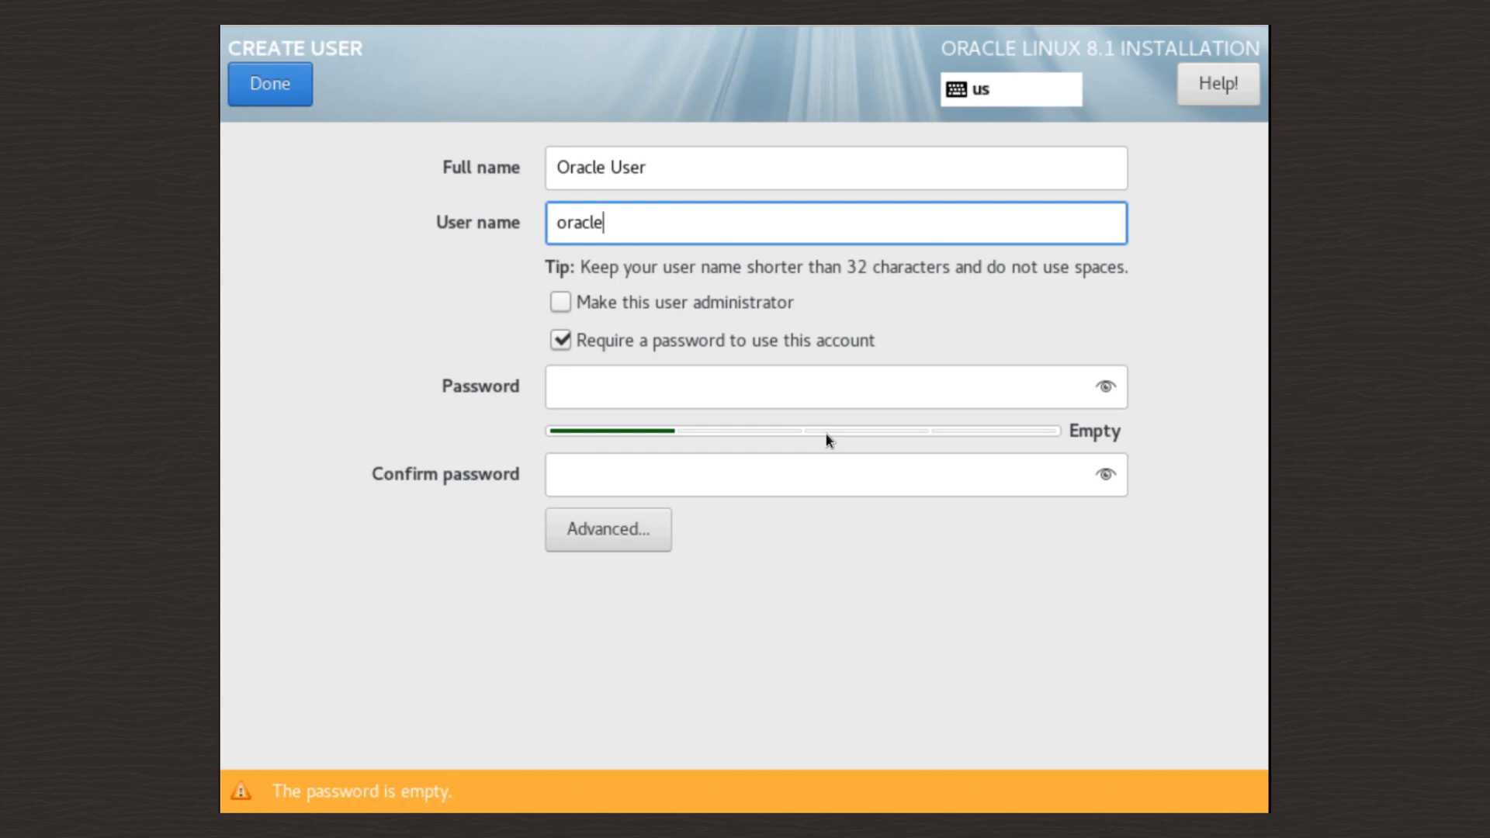
key(Tab)
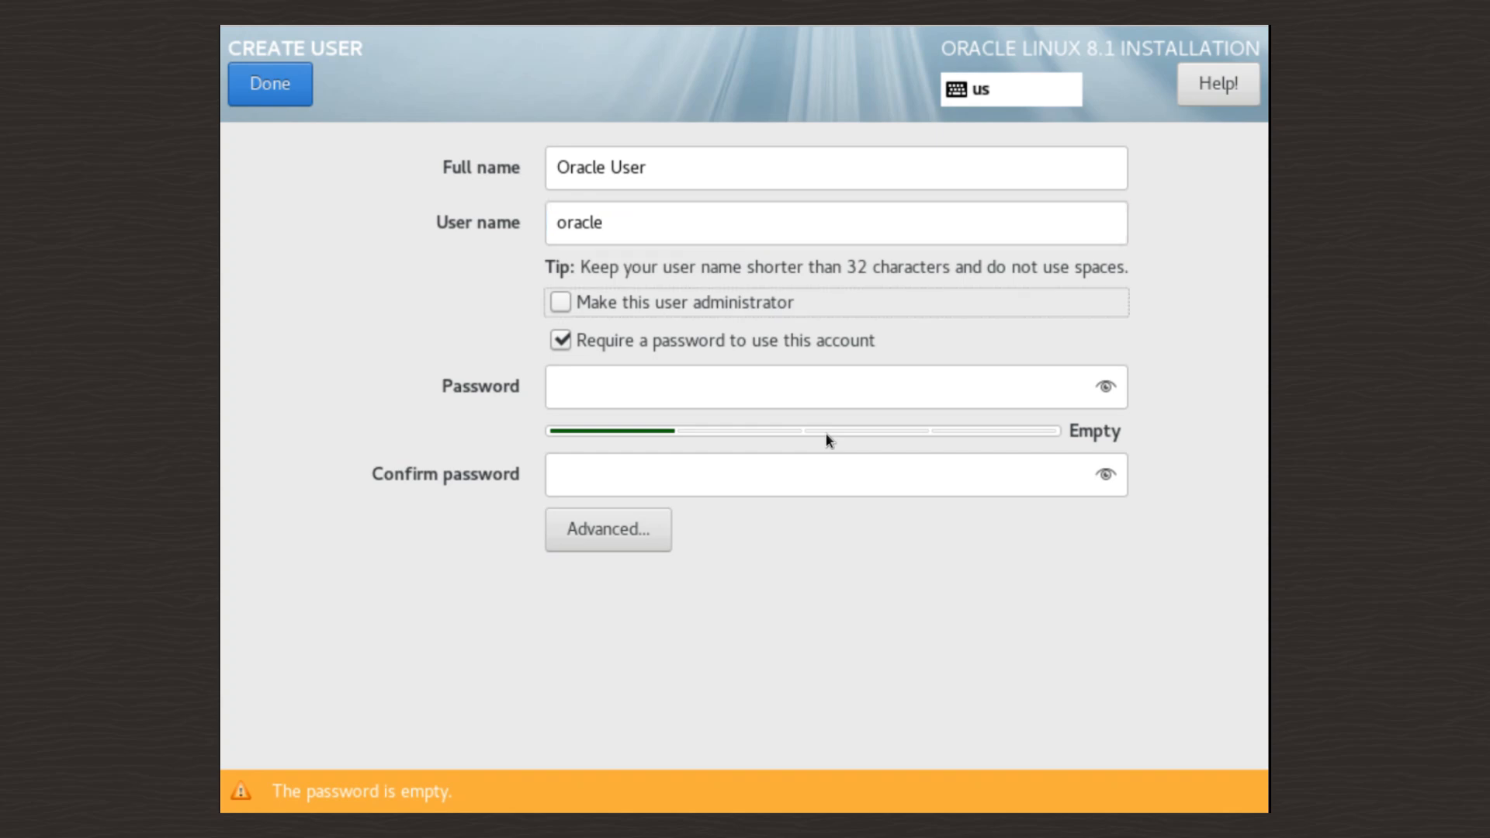
click(559, 303)
- Give the oracle user a confirmed password, keeping it despite the weak-password warning
click(645, 386)
text(oracle)
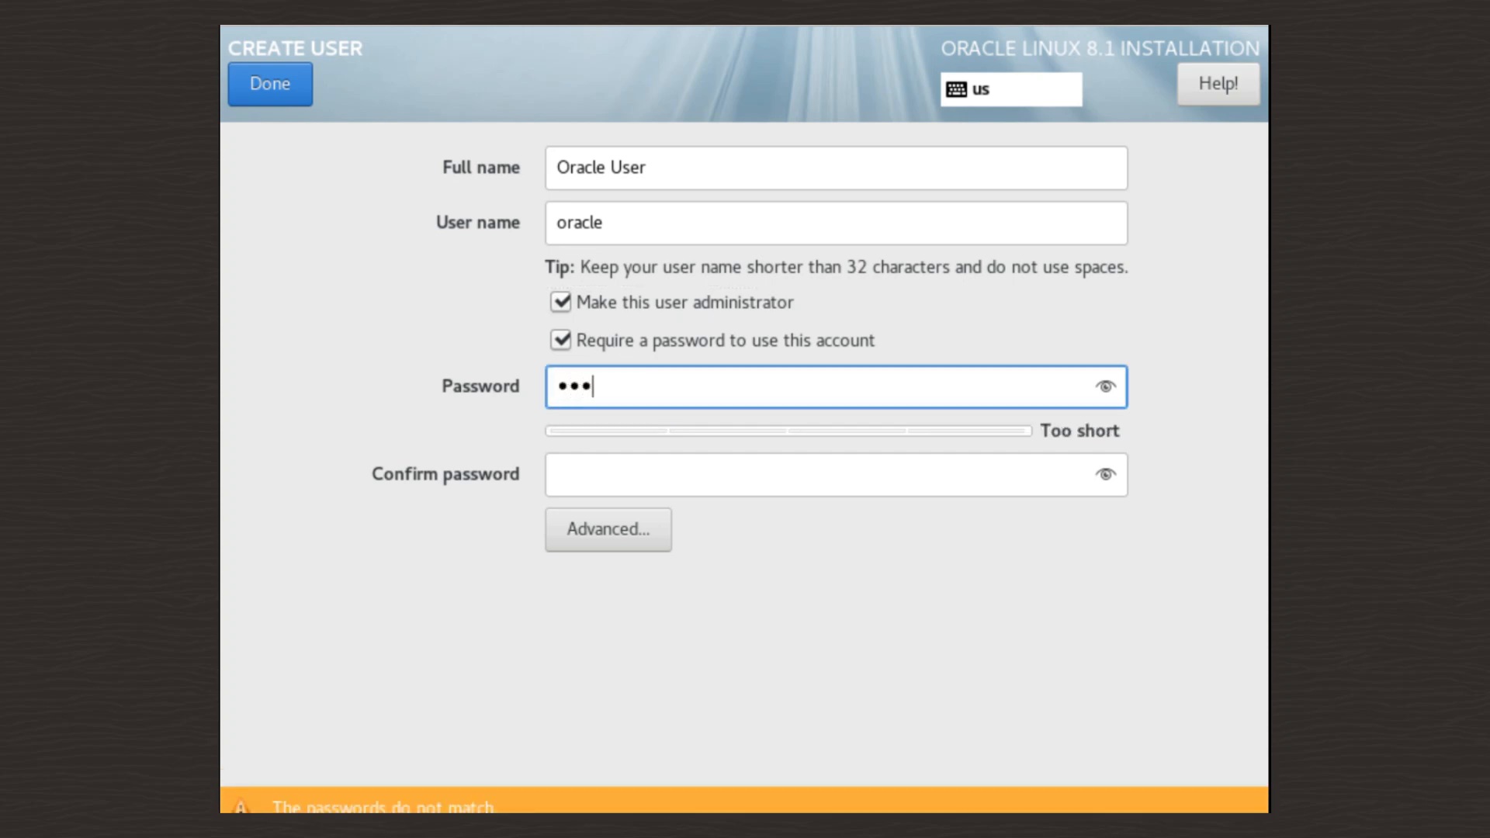
key(Tab)
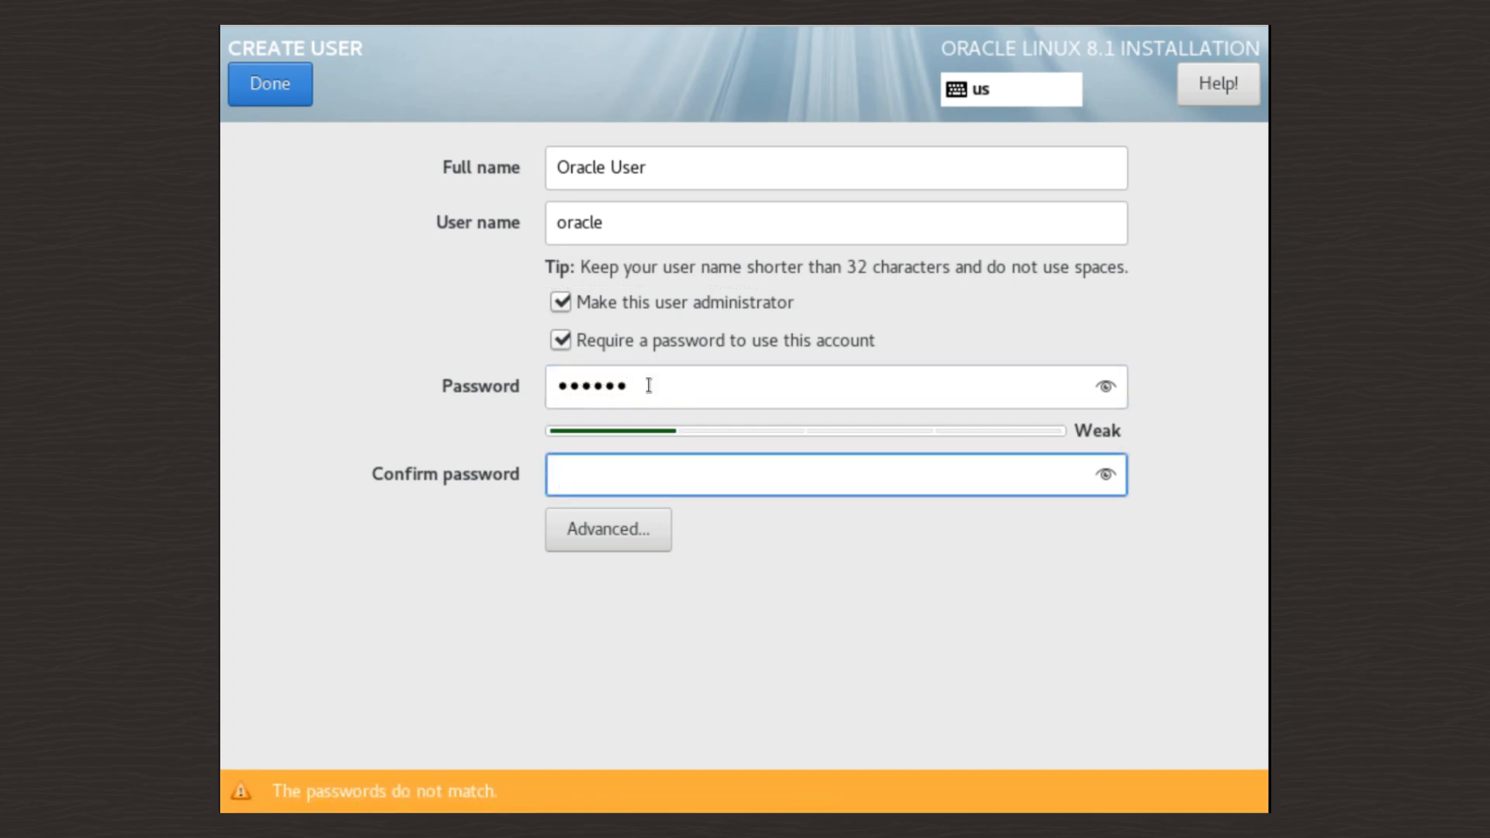
text(oracle)
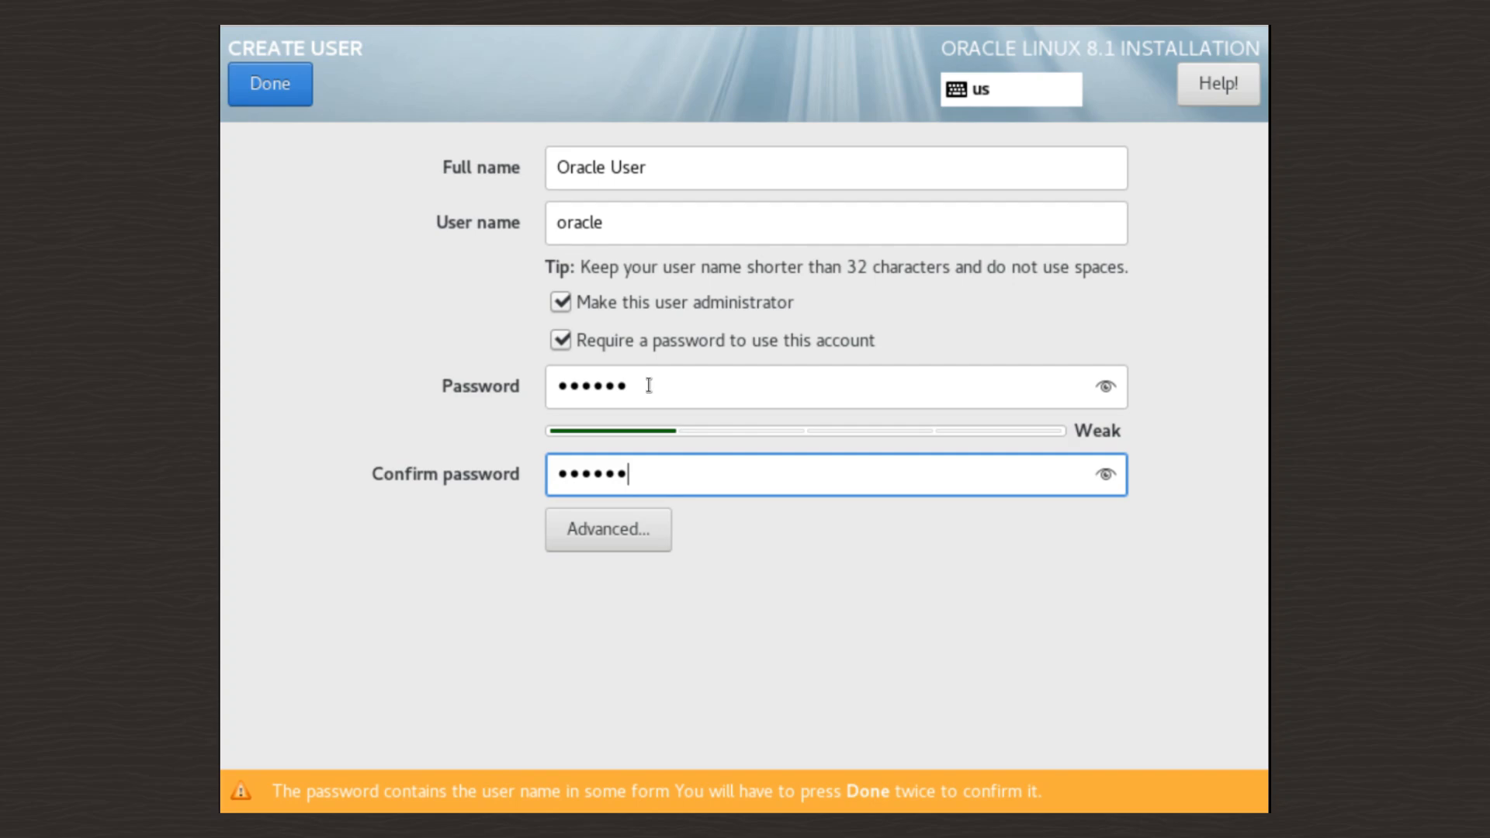
click(254, 81)
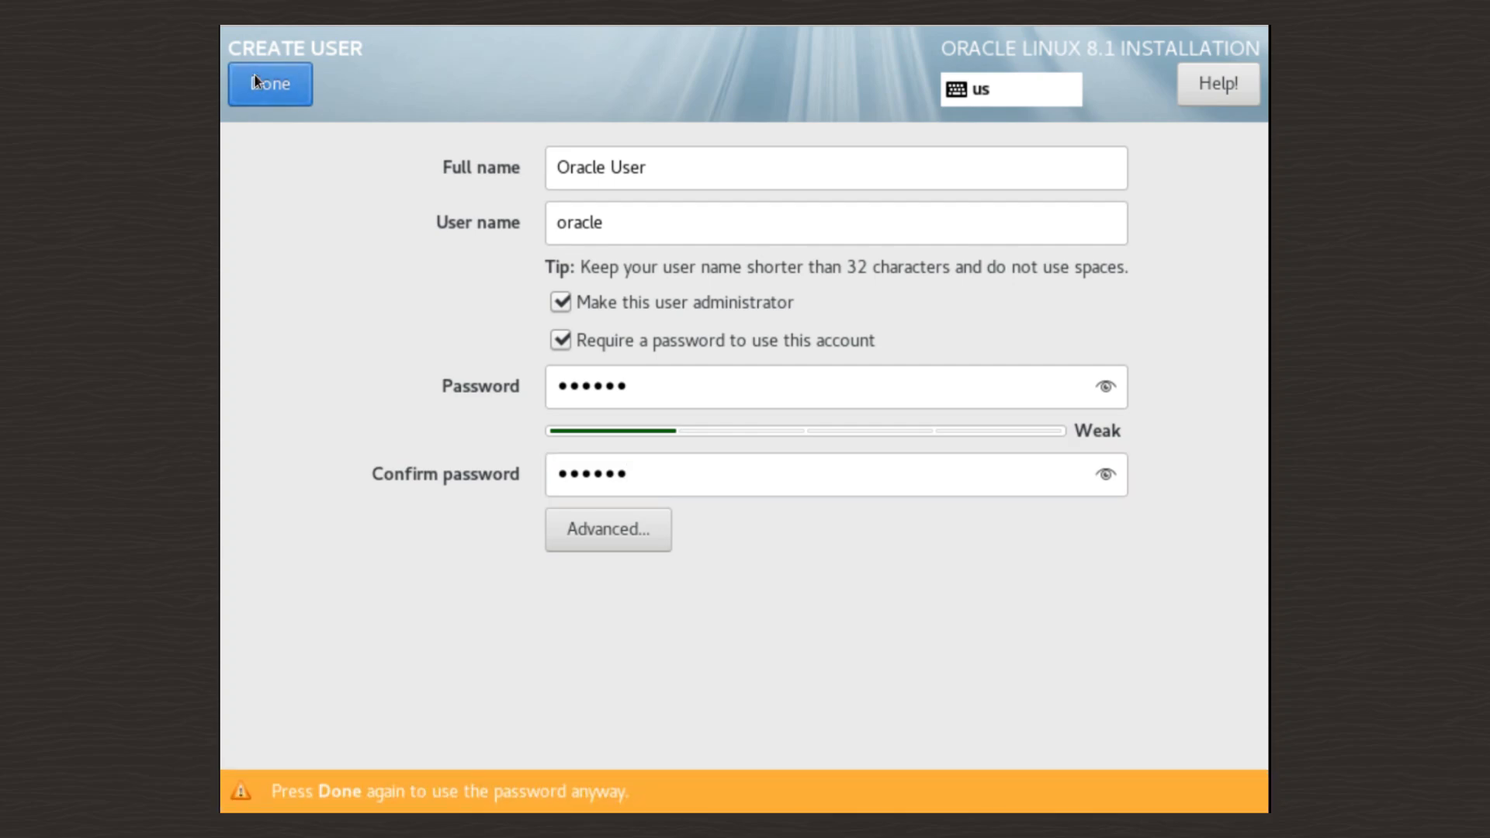
click(254, 78)
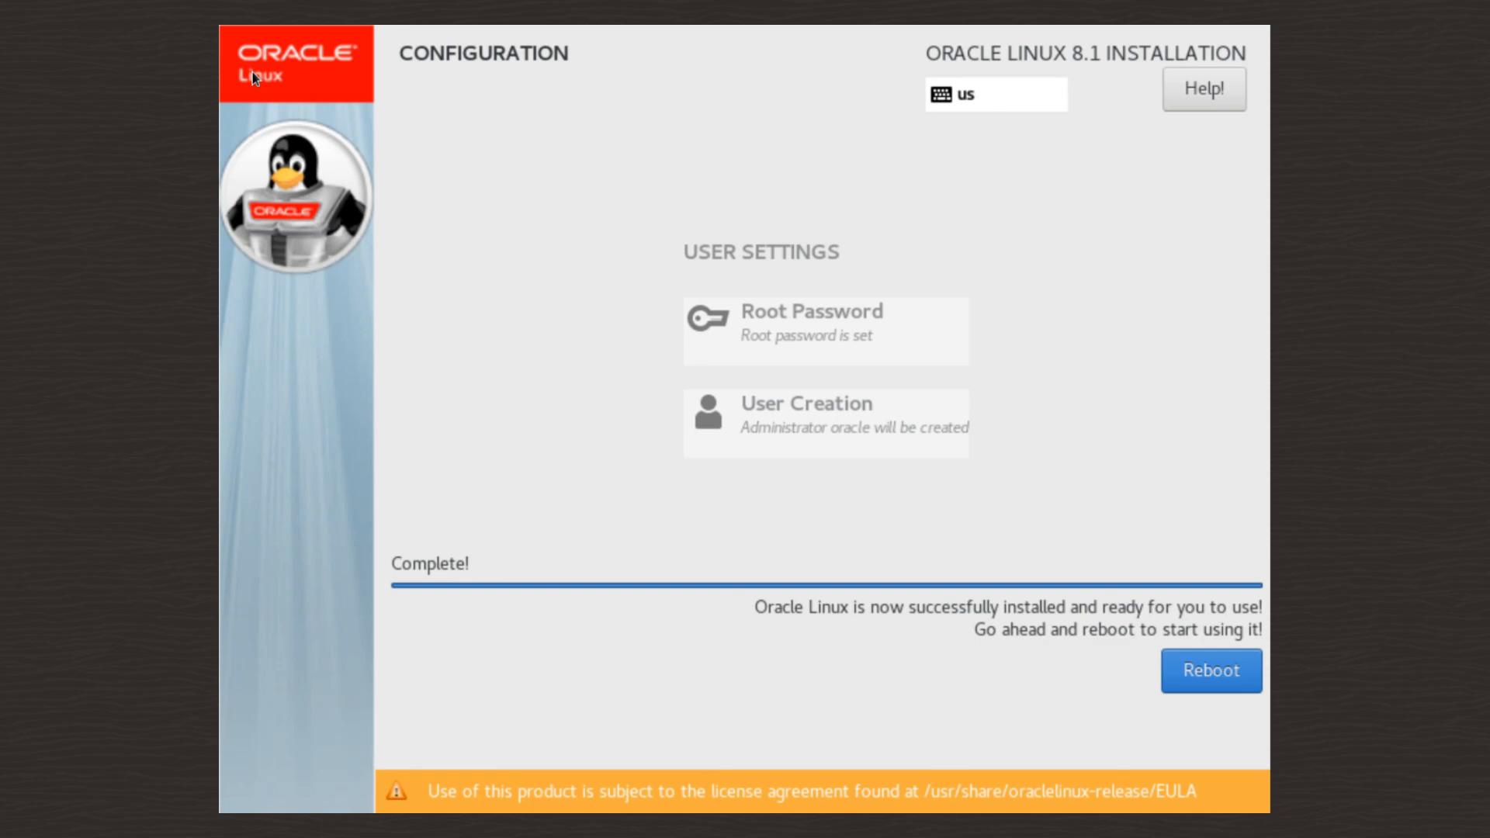
- Reboot the finished installation into the Oracle Linux Server GRUB boot menu
click(1241, 663)
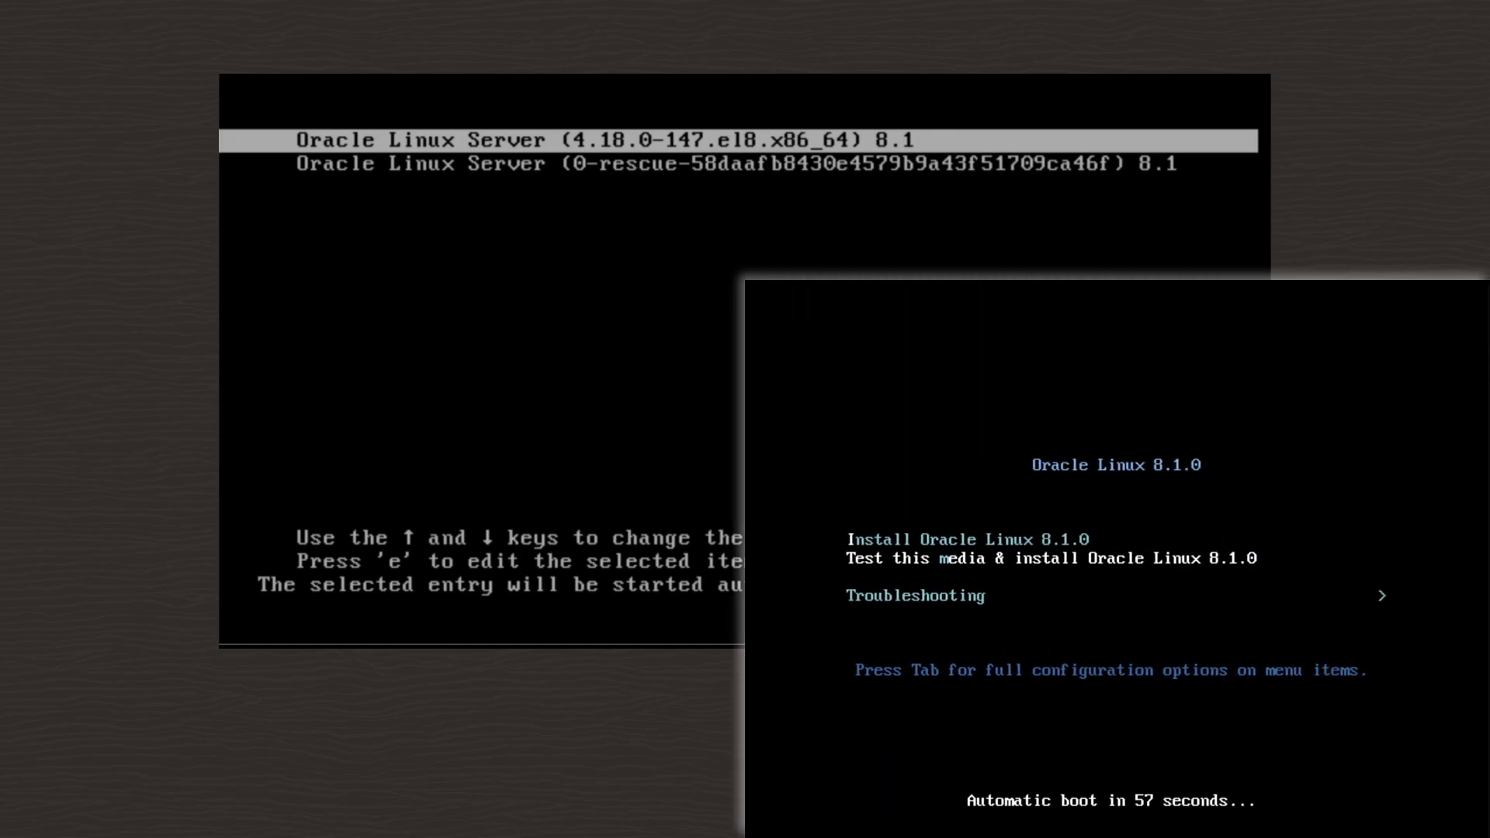
key(Up)
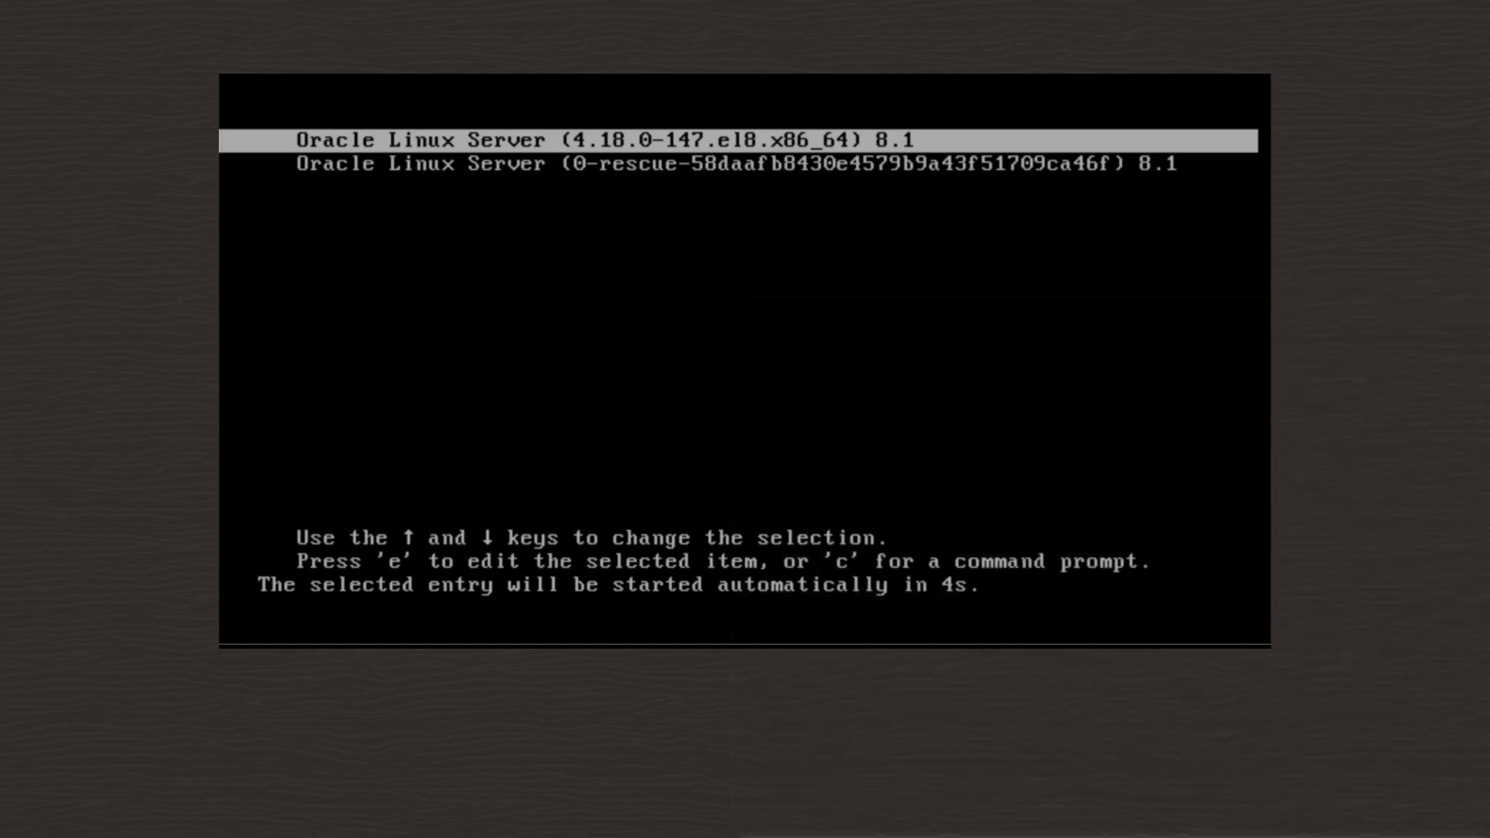